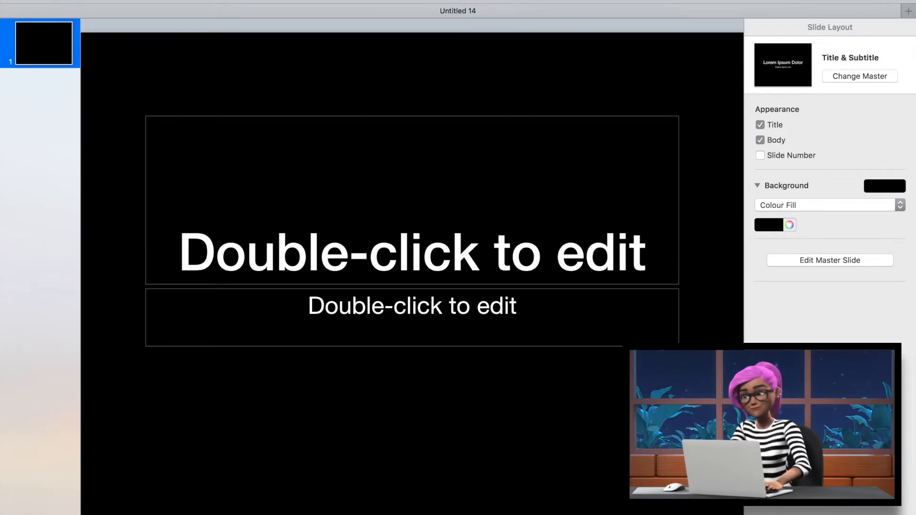
Step: Set a custom slide size of 1280 pts wide by 720 pts high for the presentation
click(893, 1)
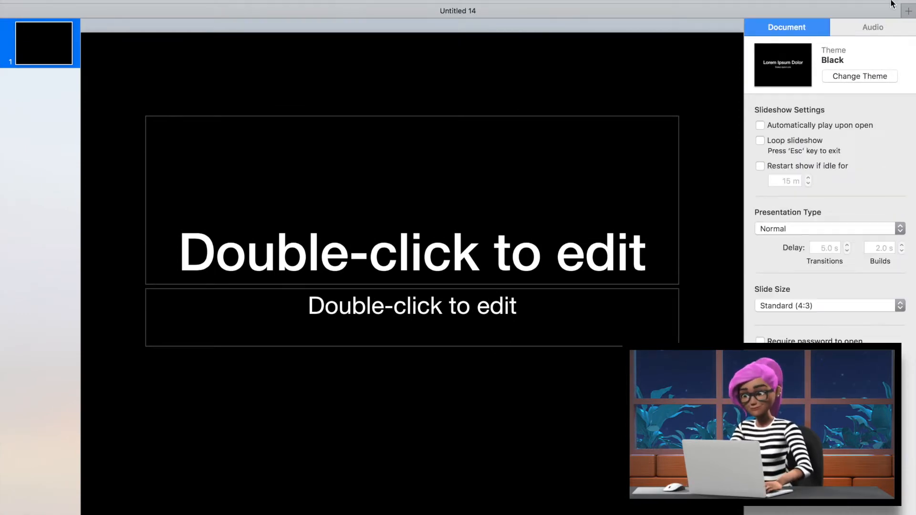
click(780, 306)
click(779, 335)
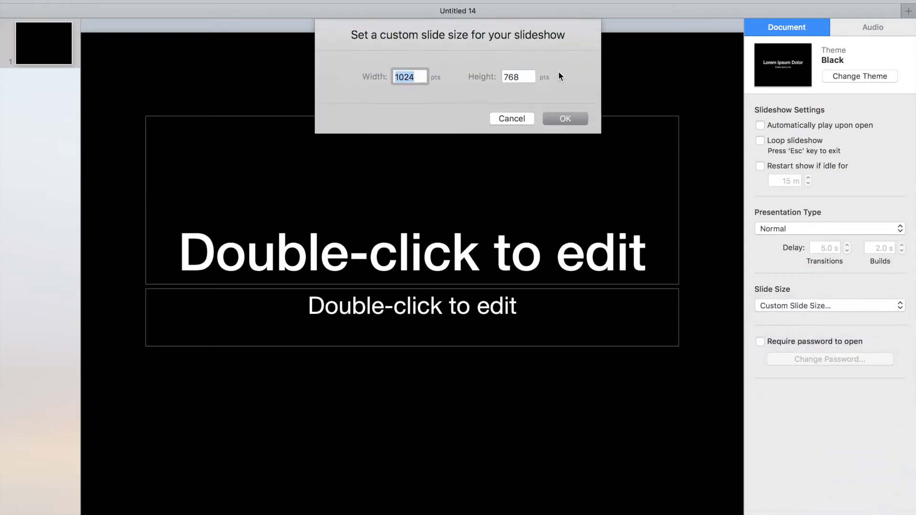
text(128)
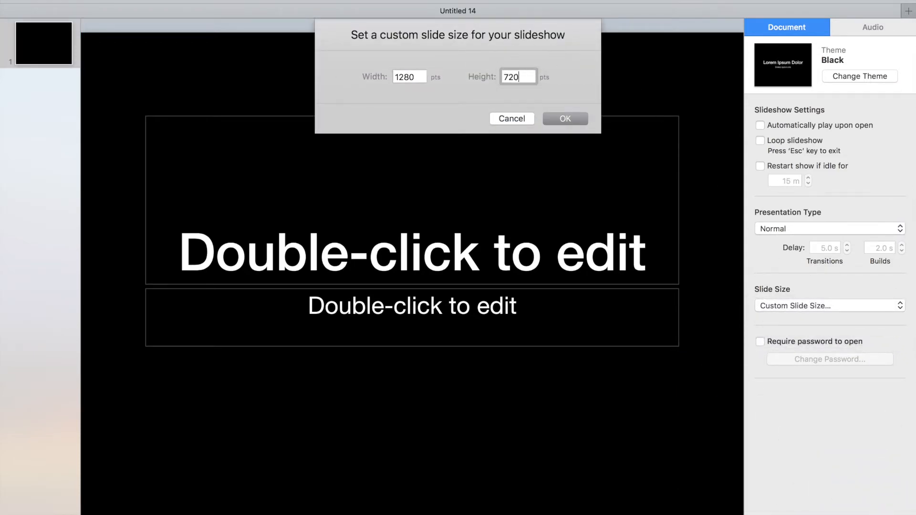
click(555, 120)
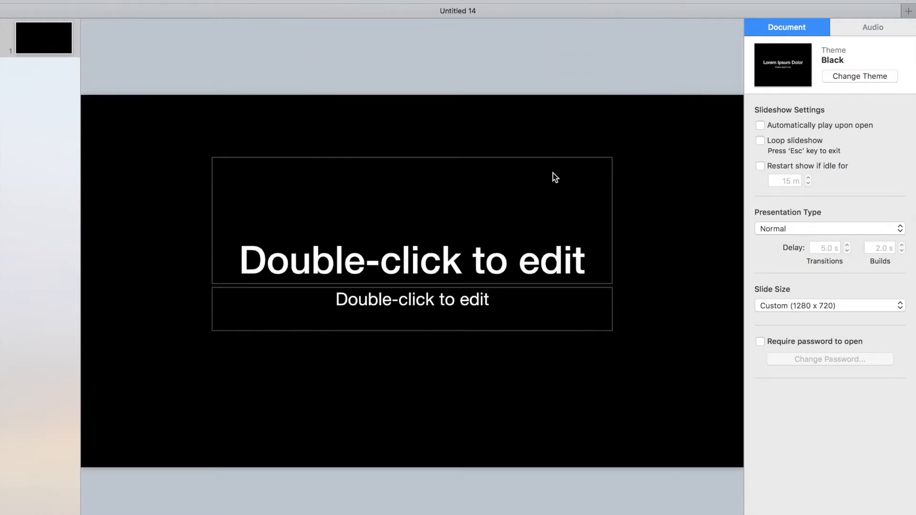
Step: Delete the title and subtitle placeholders from the slide
click(552, 174)
key(Delete)
click(503, 308)
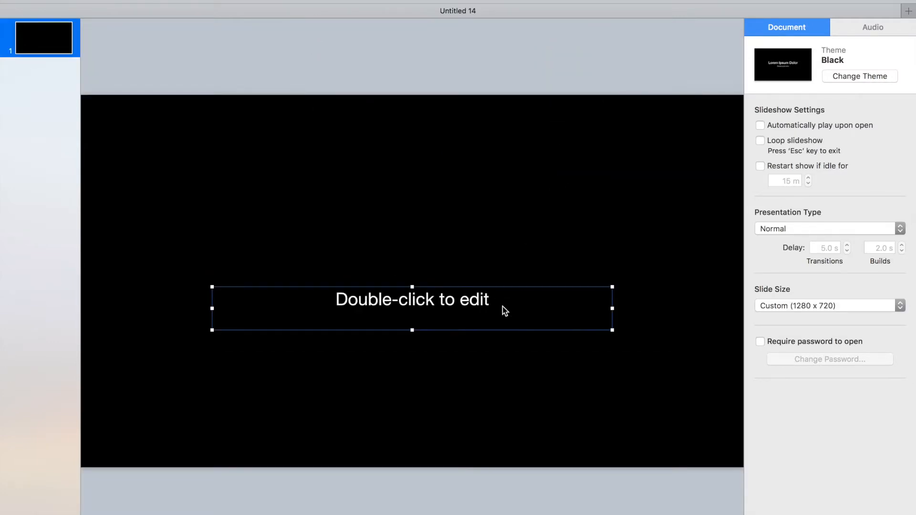
key(Delete)
click(94, 3)
click(65, 35)
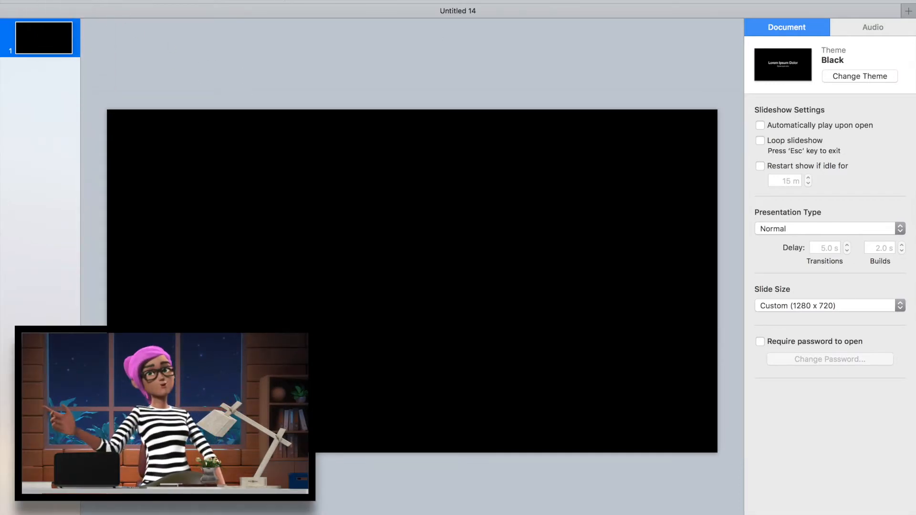
Step: Add a text box to the slide containing the word "English"
mouse_move(96, 1)
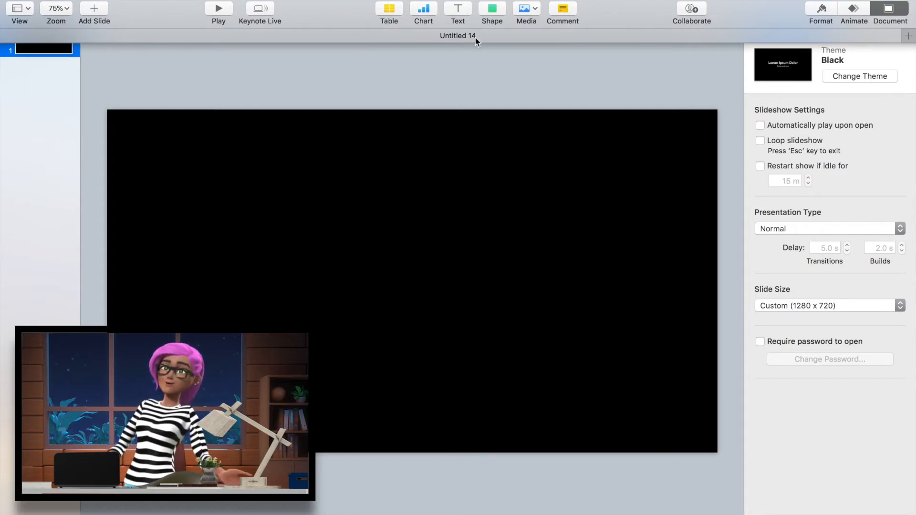
click(457, 12)
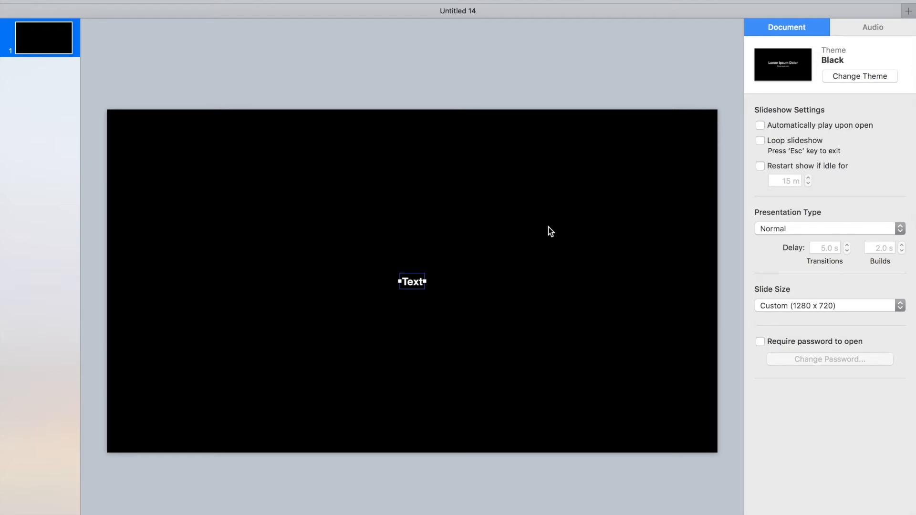
text(English)
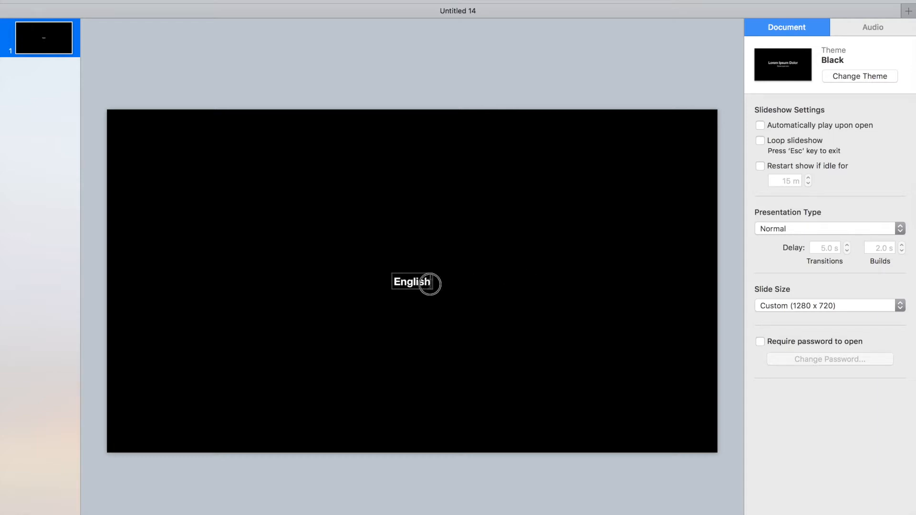
Step: Change the font of the "English" text box to The Lady Bear
mouse_move(860, 17)
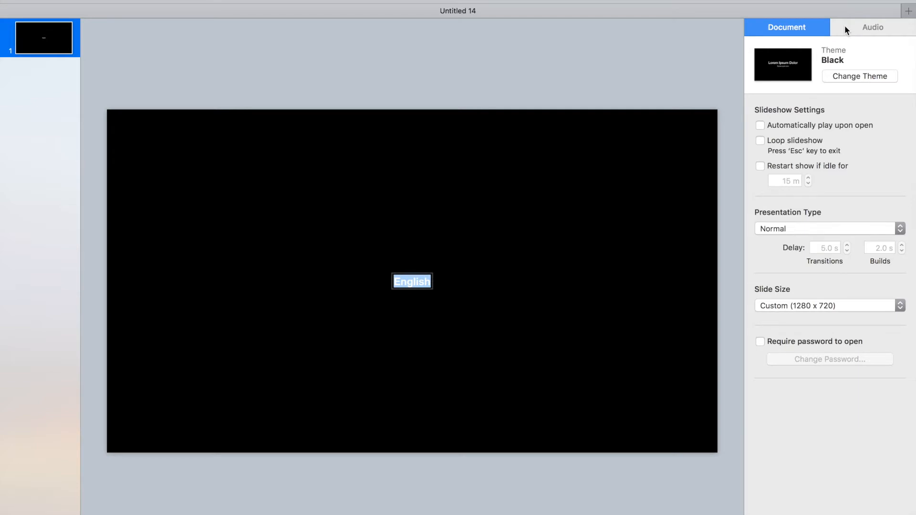
click(501, 248)
click(394, 288)
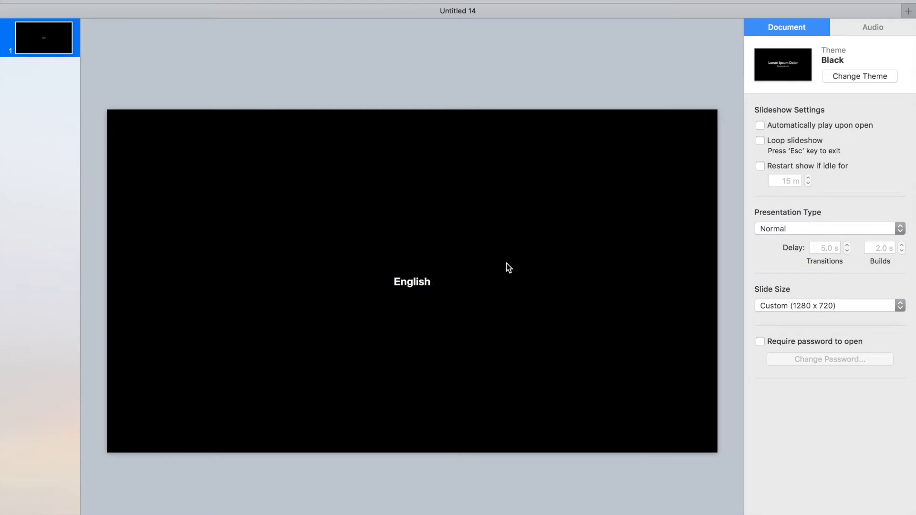
click(818, 1)
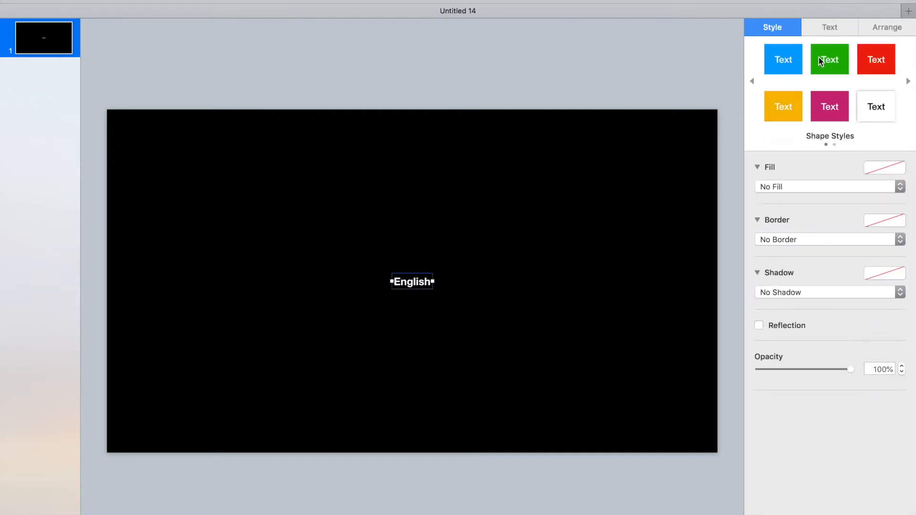
click(829, 26)
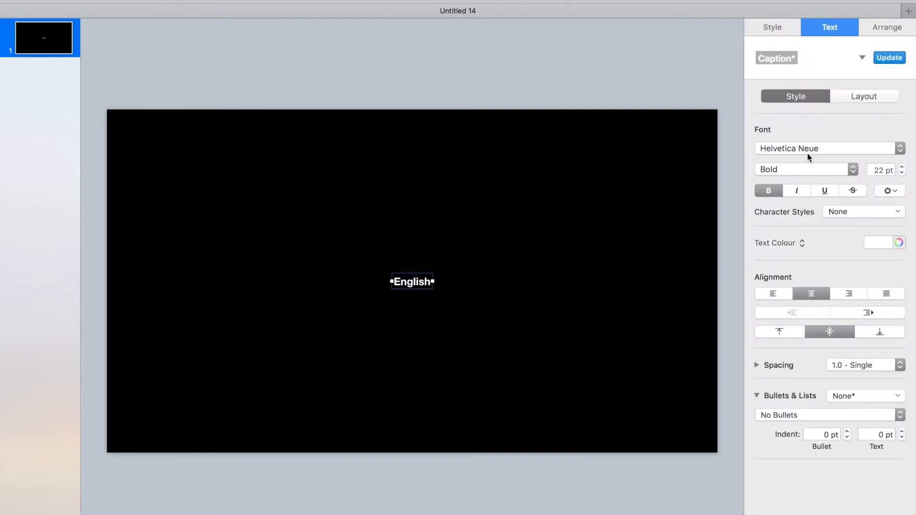
click(806, 148)
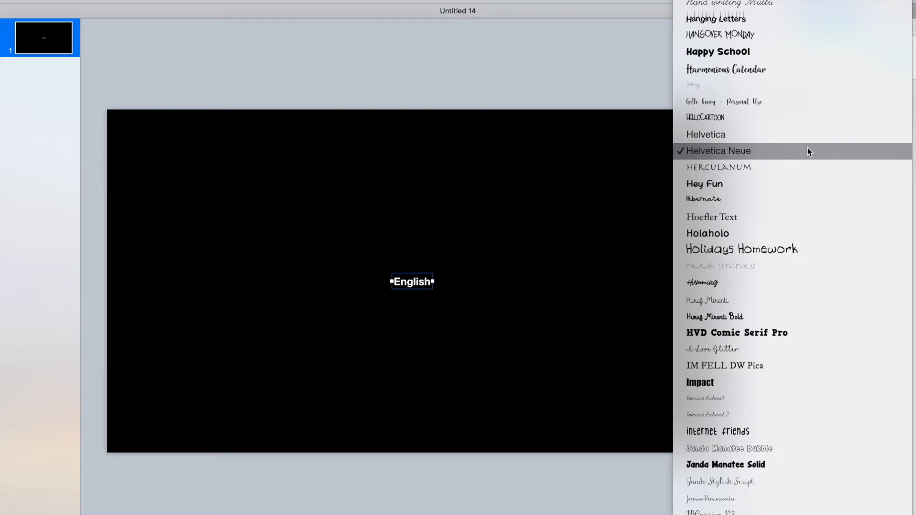
scroll(807, 149, up, 10)
scroll(791, 257, up, 20)
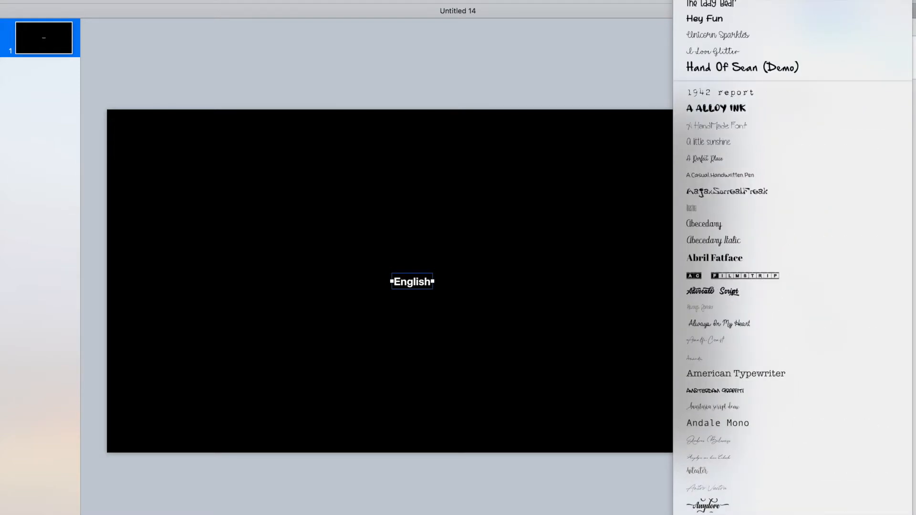
click(805, 4)
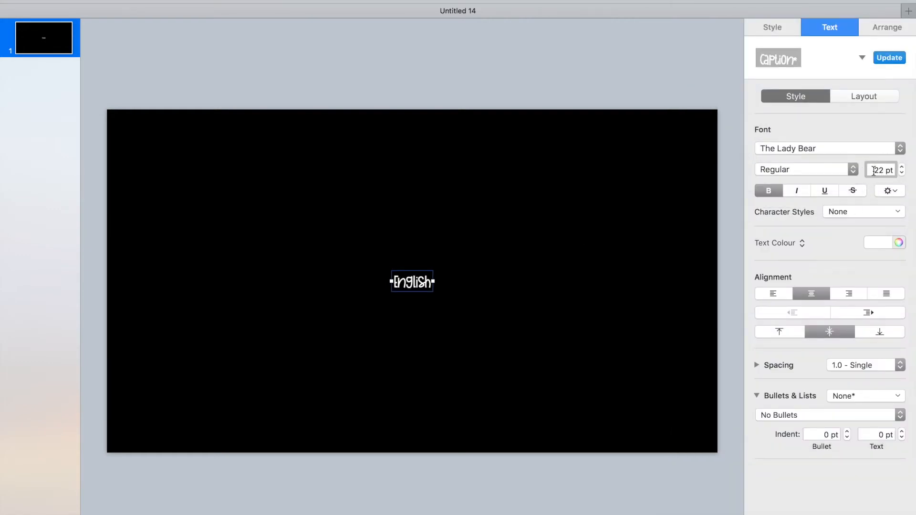
Step: Enlarge the "English" text to 358 pt so it spans the slide's width
key(Return)
click(900, 167)
drag(900, 166, 903, 168)
click(528, 63)
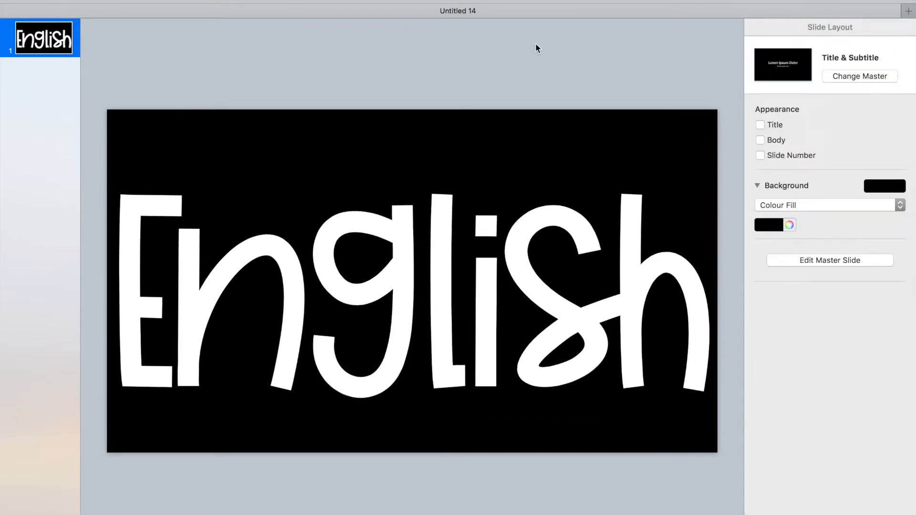
Step: Add a straight line and stretch it horizontally above the word "English" across most of the slide's width
click(485, 2)
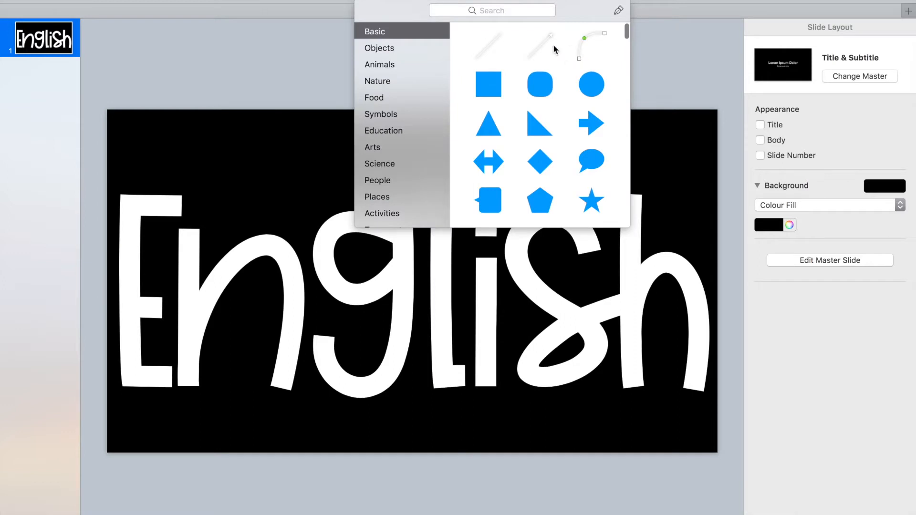
click(488, 43)
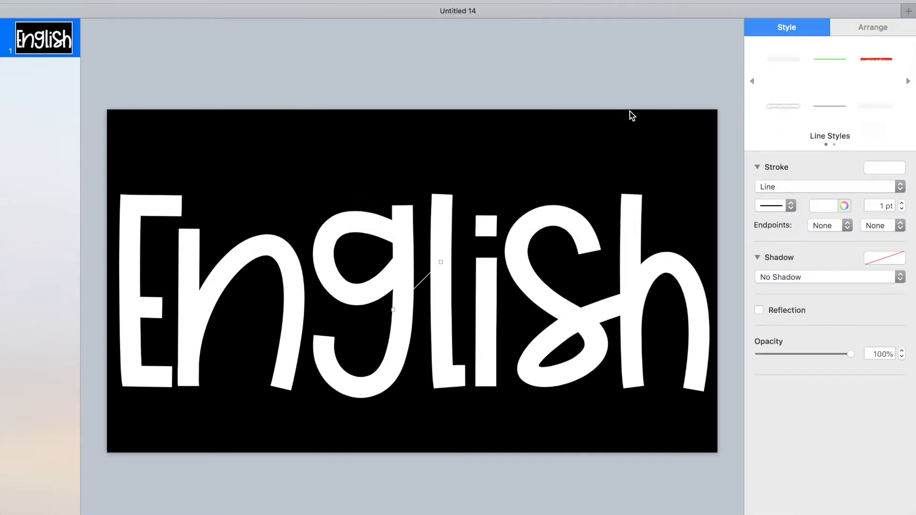
drag(438, 262, 404, 144)
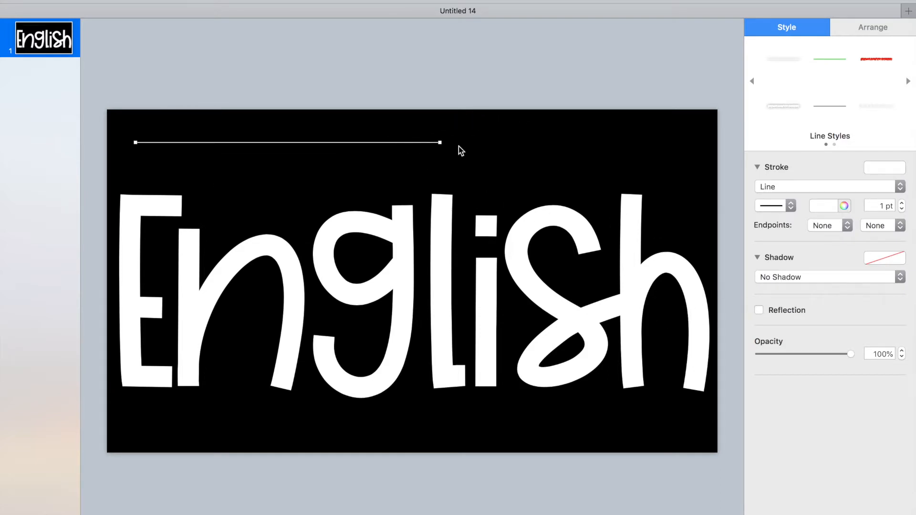
drag(556, 145, 683, 145)
Step: Place a duplicate of the line below the word at about x 50 pt, y 654 pt, and move the word up between both lines
key(super+d)
drag(594, 151, 586, 424)
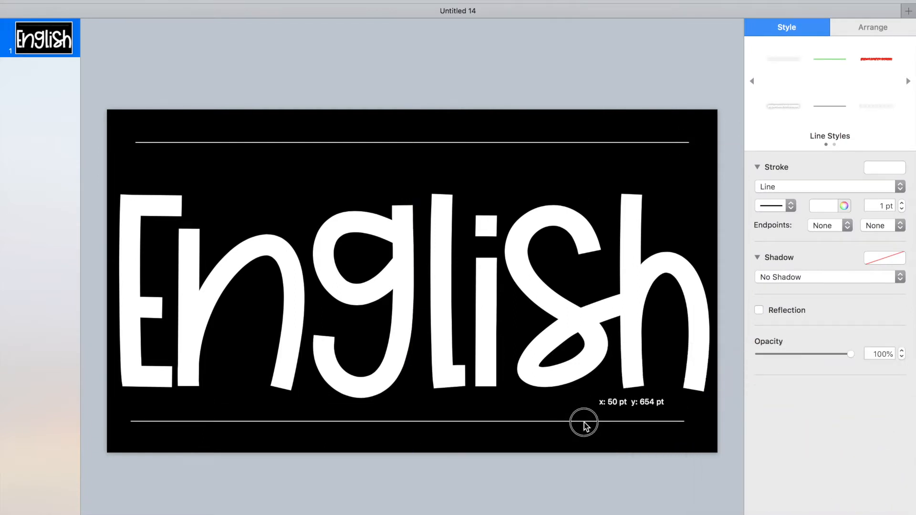
drag(565, 340, 563, 319)
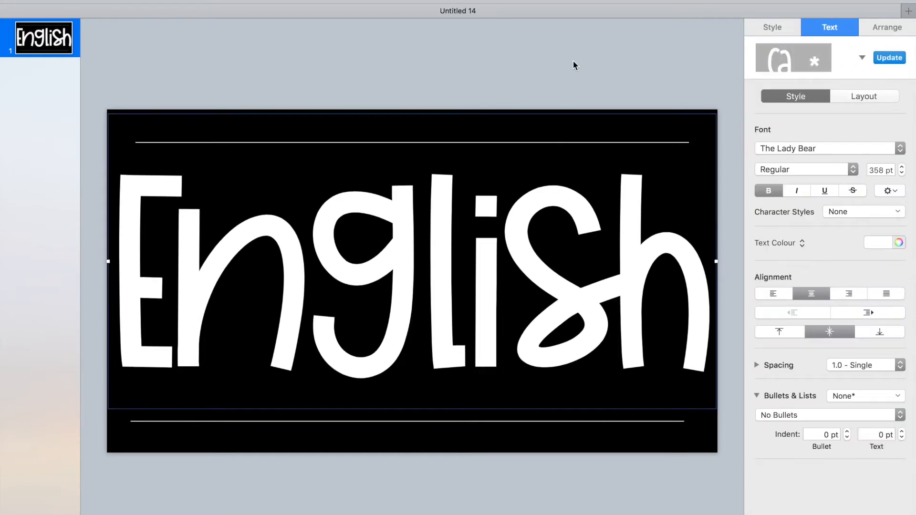
Step: Give both horizontal lines the round-dotted stroke style with a 24 pt width
click(558, 143)
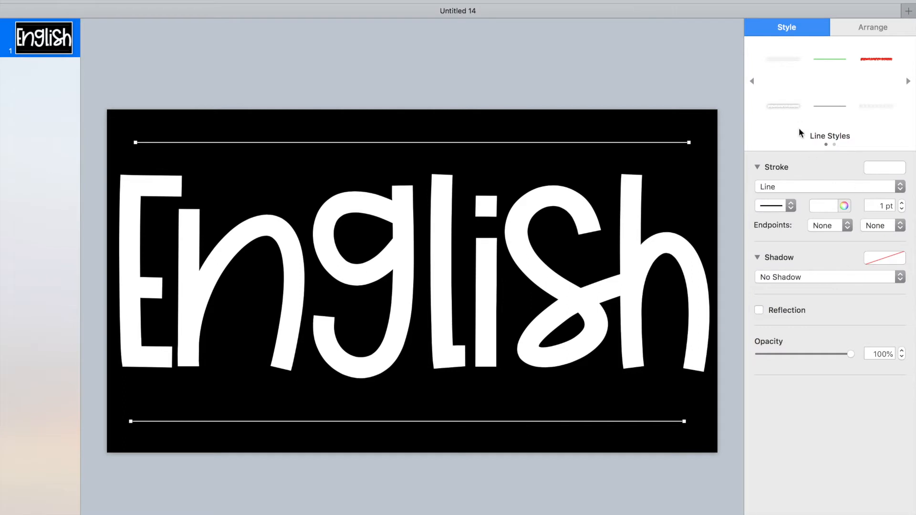
click(782, 207)
click(786, 253)
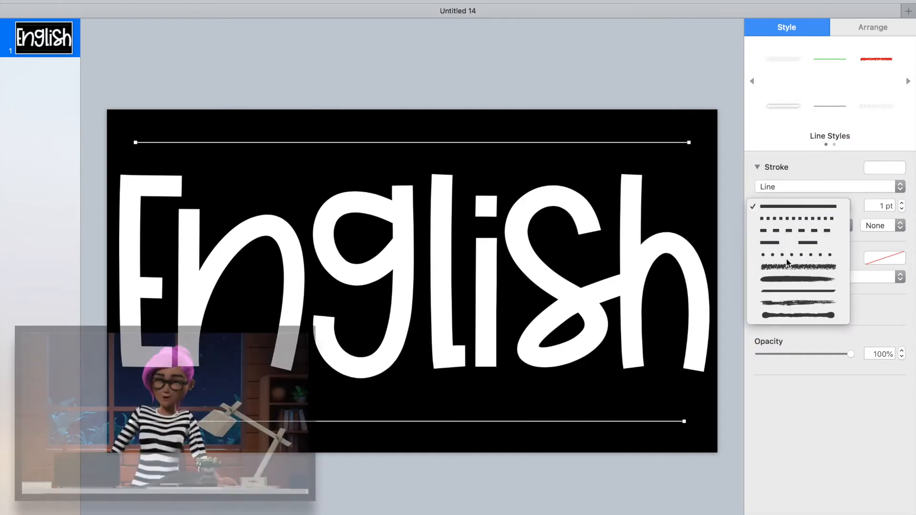
click(902, 203)
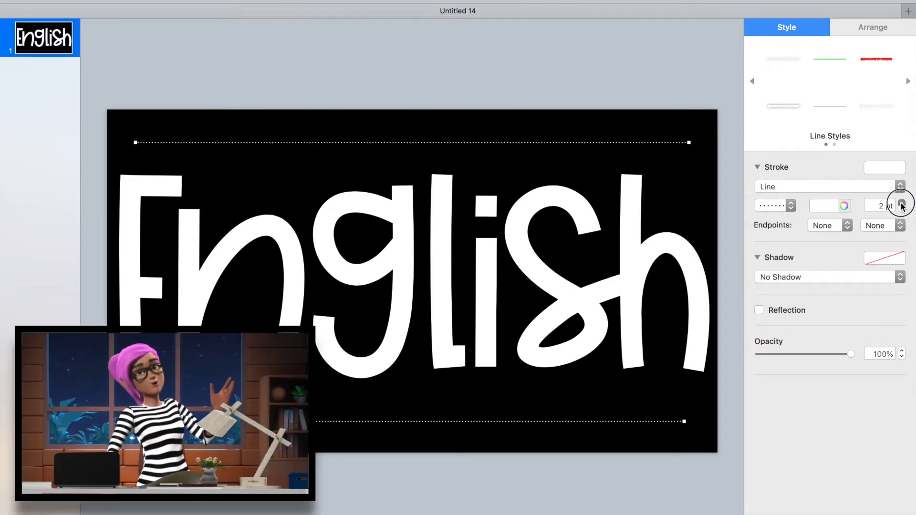
click(901, 203)
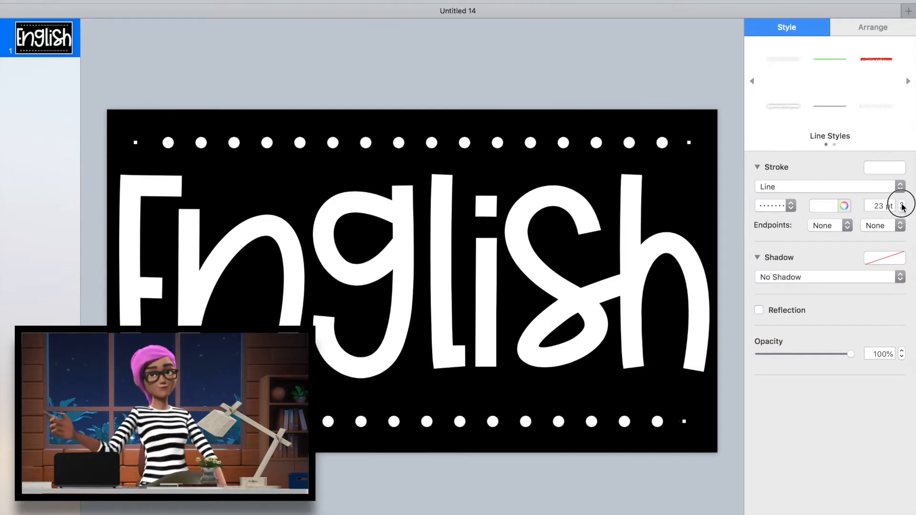
click(902, 202)
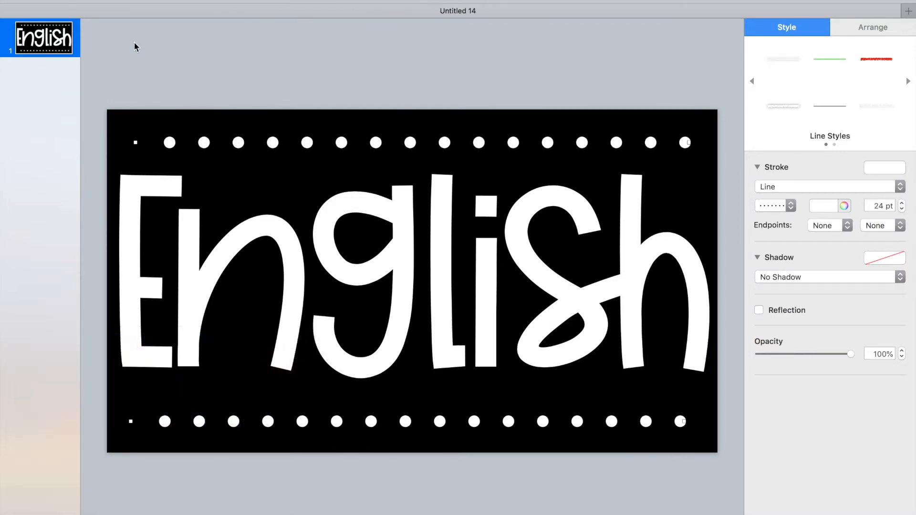
click(467, 46)
Step: Add a Compress build-in effect to the upper dotted line and change it to Move In
click(413, 142)
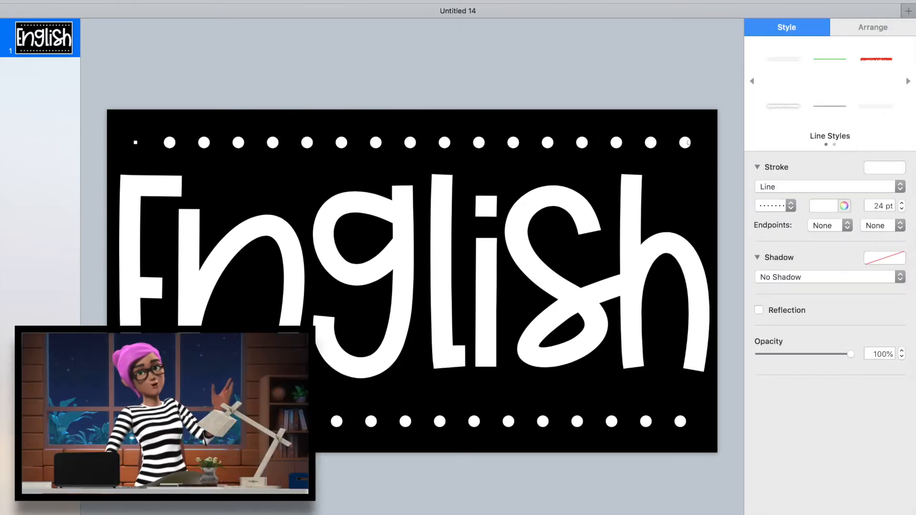
click(858, 11)
click(835, 72)
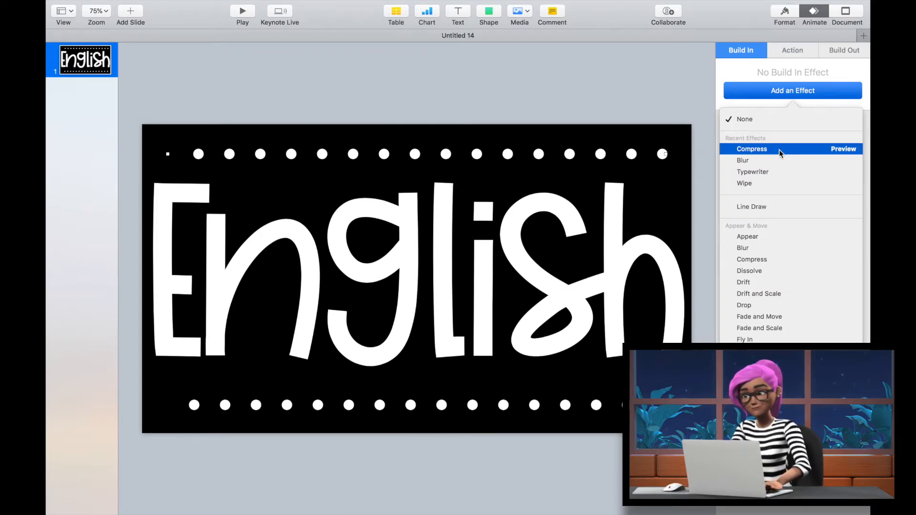
click(779, 149)
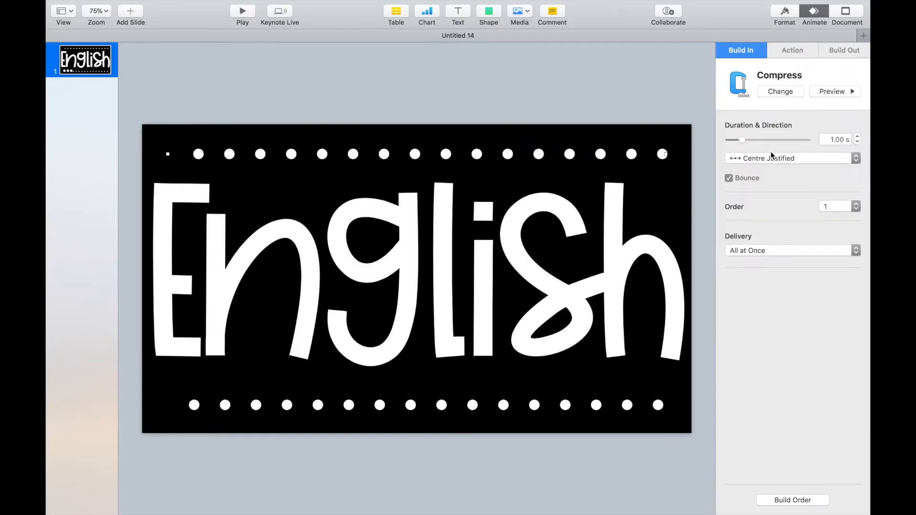
click(780, 95)
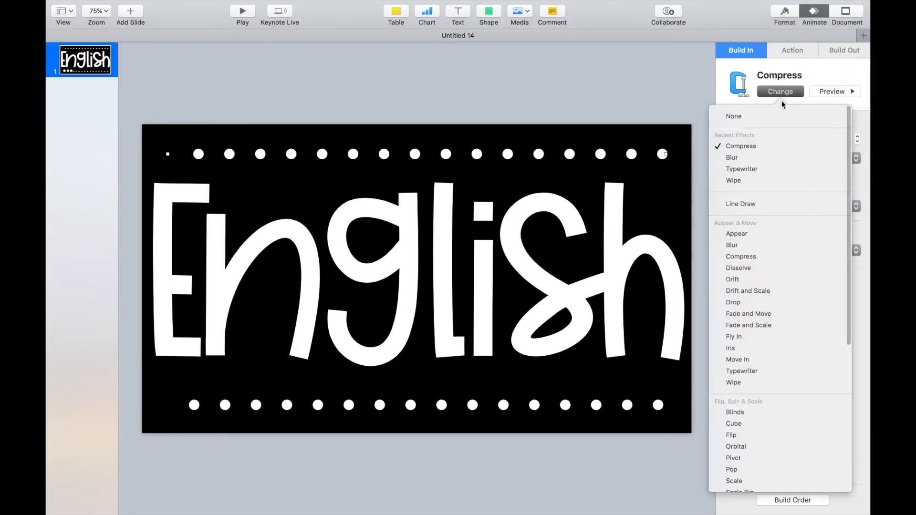
click(758, 361)
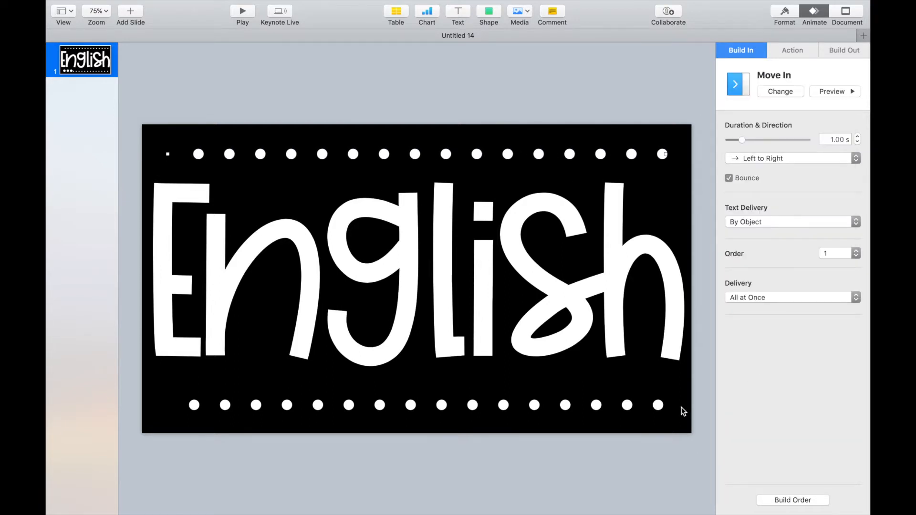
Step: Add a Line Draw build-in effect to the lower dotted line
click(658, 406)
click(791, 90)
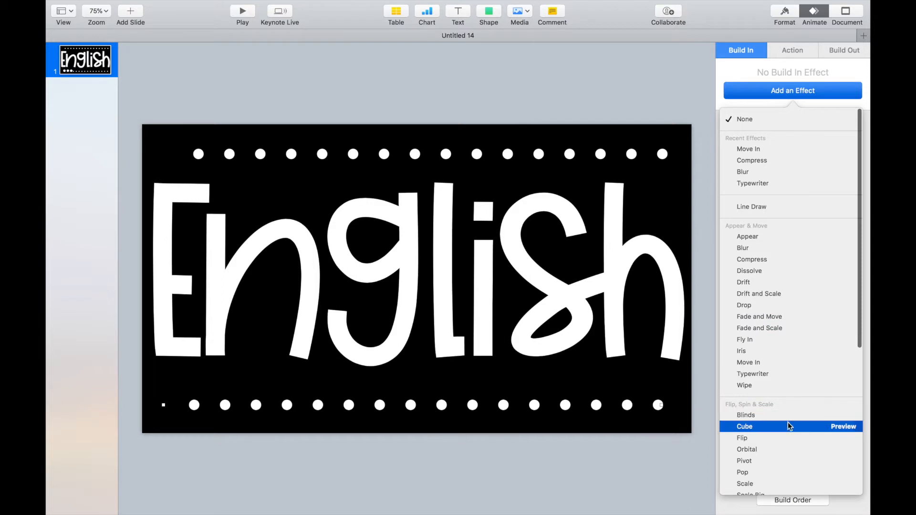
click(789, 207)
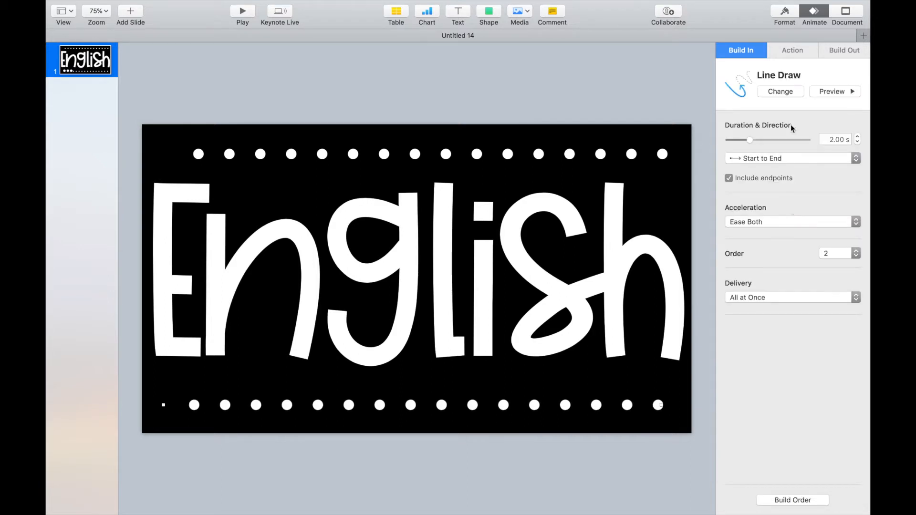
Step: Add a Bouncy build-in effect to the word "English" and set its duration to 5.00 s
click(514, 258)
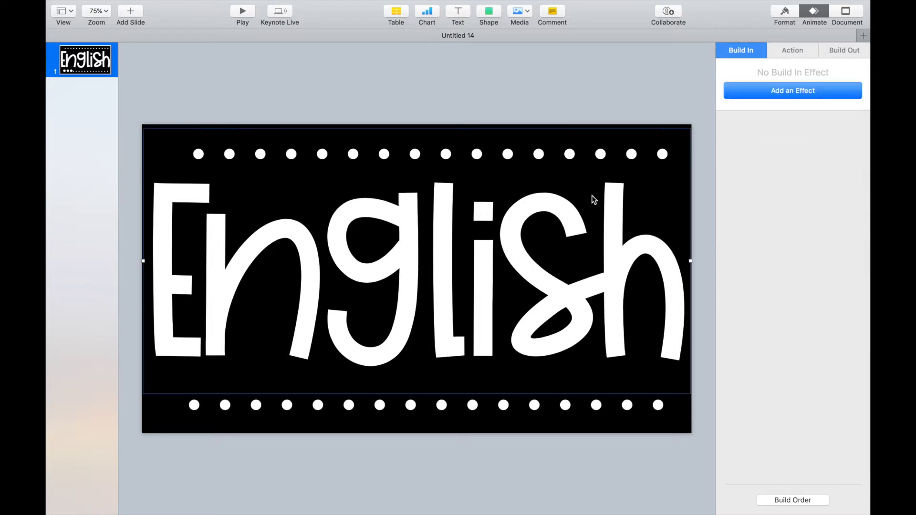
click(780, 90)
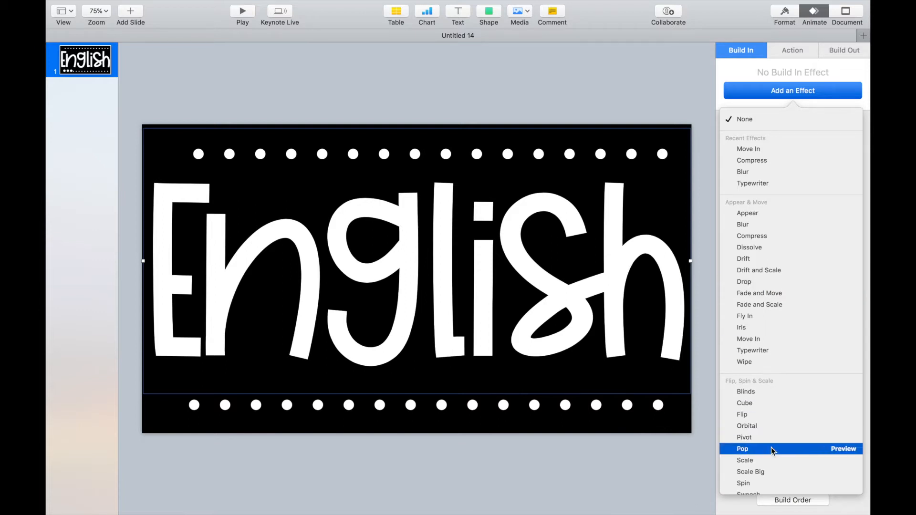
key(Down)
key(Down)
key(Down)
key(Down)
key(Down)
key(Down)
key(Down)
key(Down)
key(Down)
key(Down)
key(Down)
key(Down)
key(Down)
key(Down)
key(Down)
key(Down)
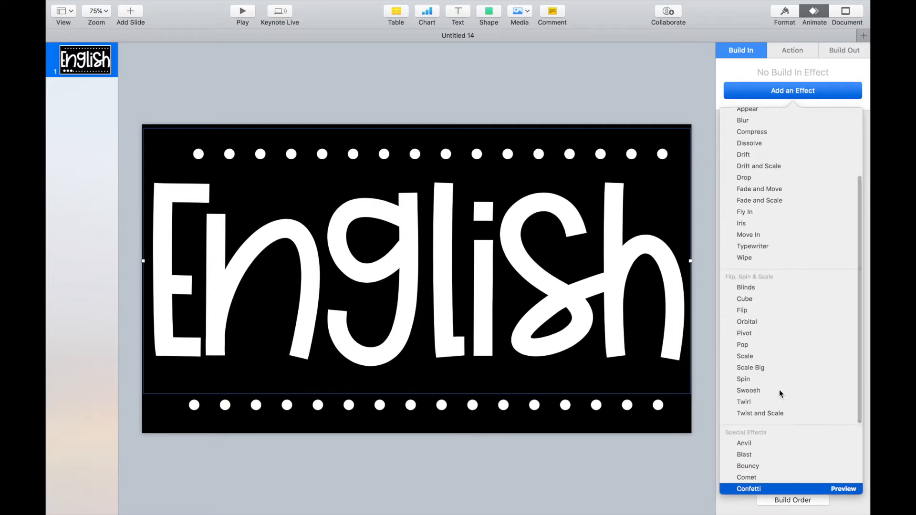
click(751, 468)
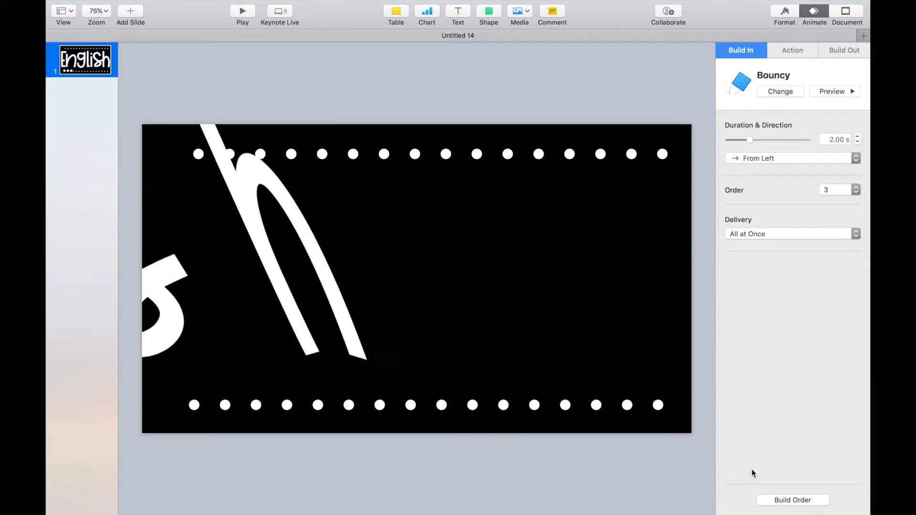
click(763, 140)
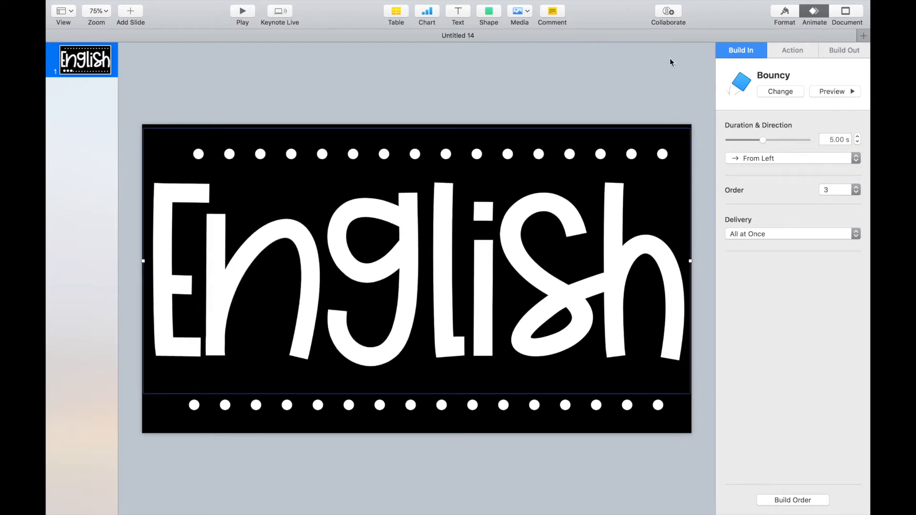
Step: Set both line builds and the "English" build in the build order to start After Previous Build
click(766, 501)
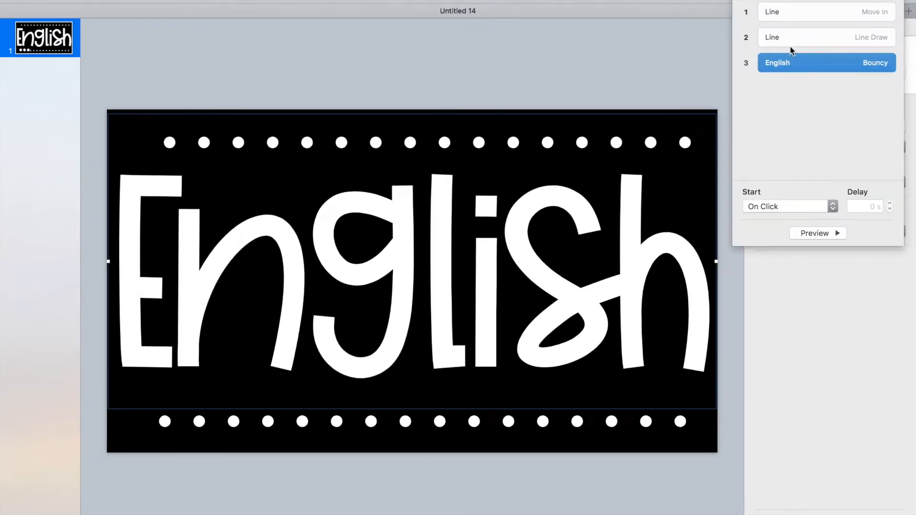
click(791, 36)
shift+click(786, 13)
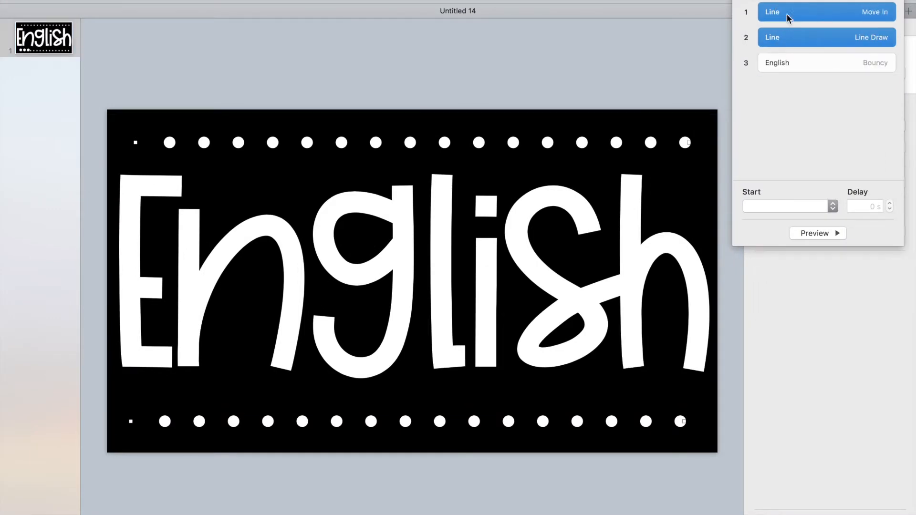
shift+click(787, 60)
click(783, 206)
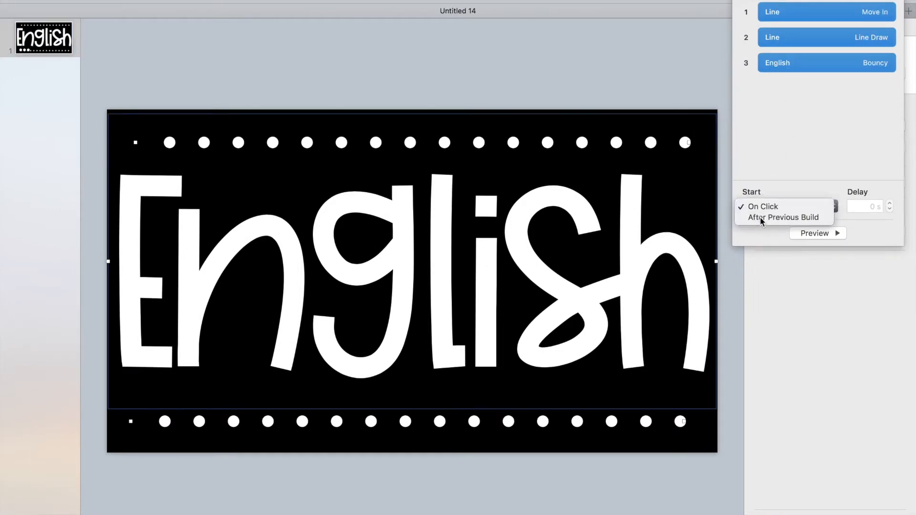
click(763, 217)
click(779, 121)
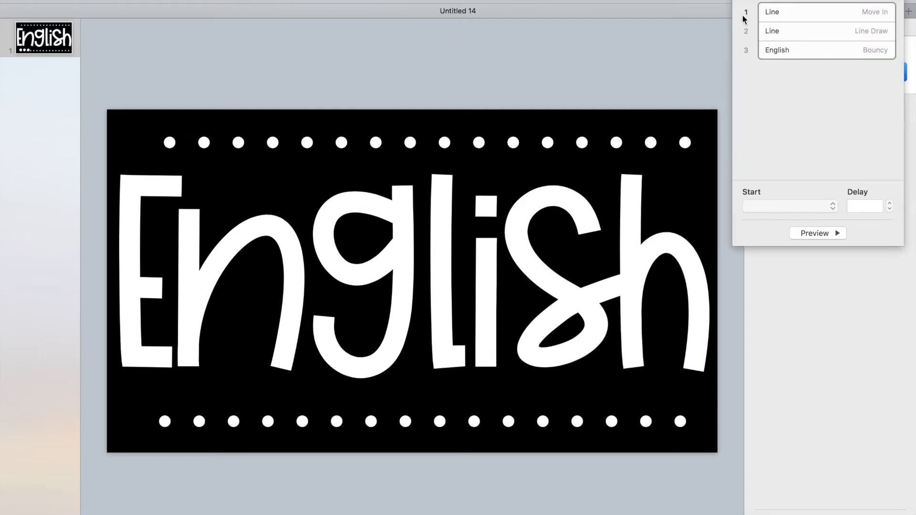
Step: Check the start settings of the first and last builds and play the slide's animation
click(777, 20)
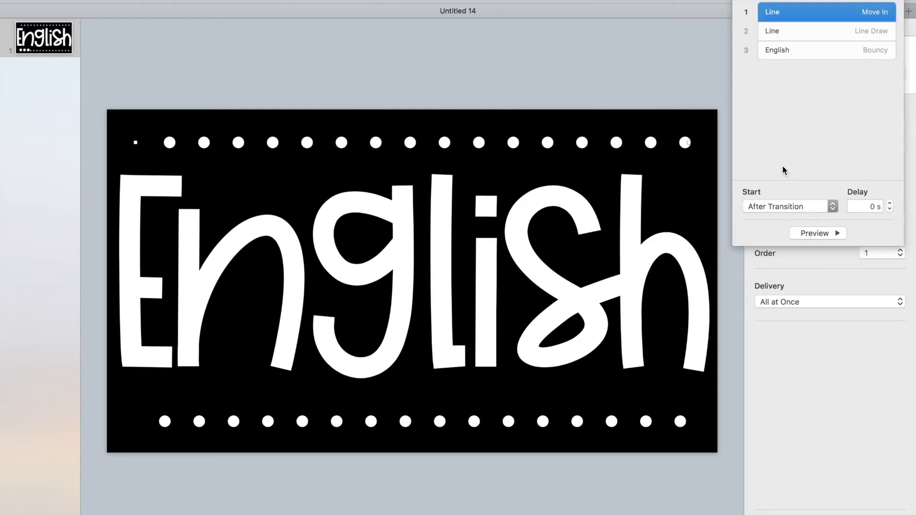
click(794, 49)
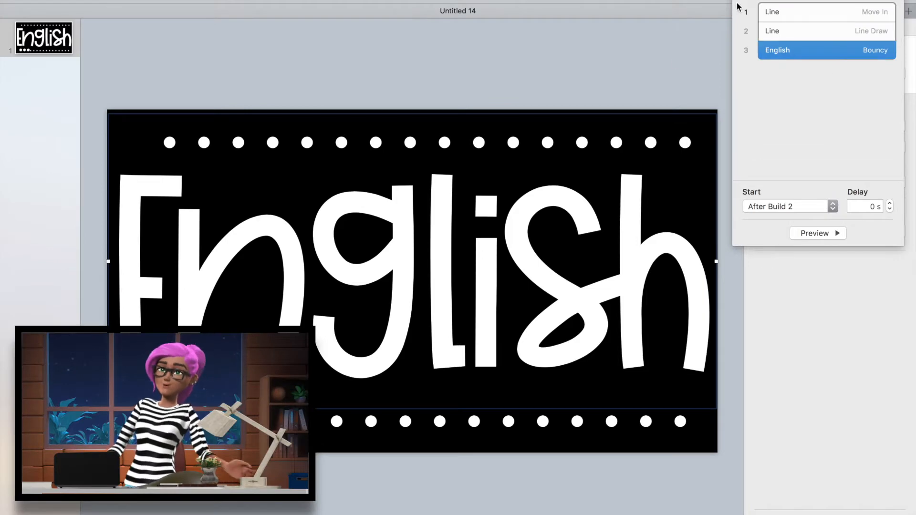
click(326, 58)
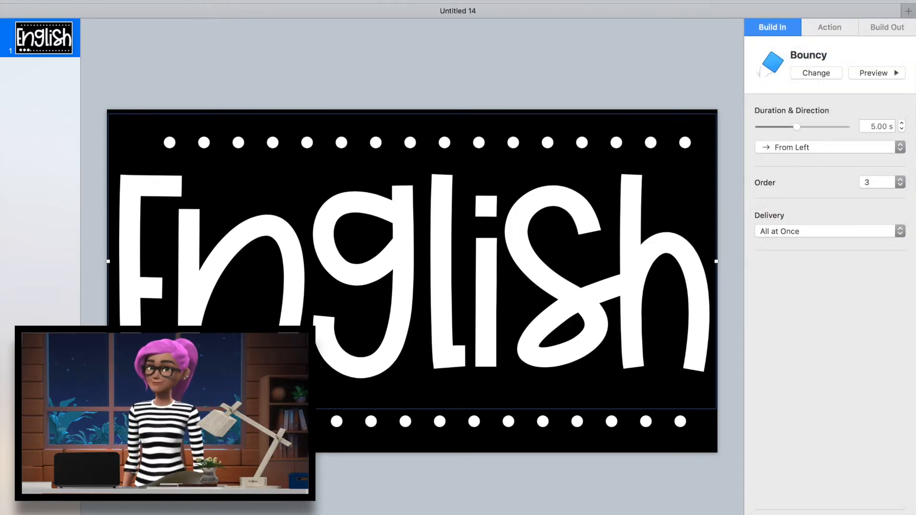
click(199, 2)
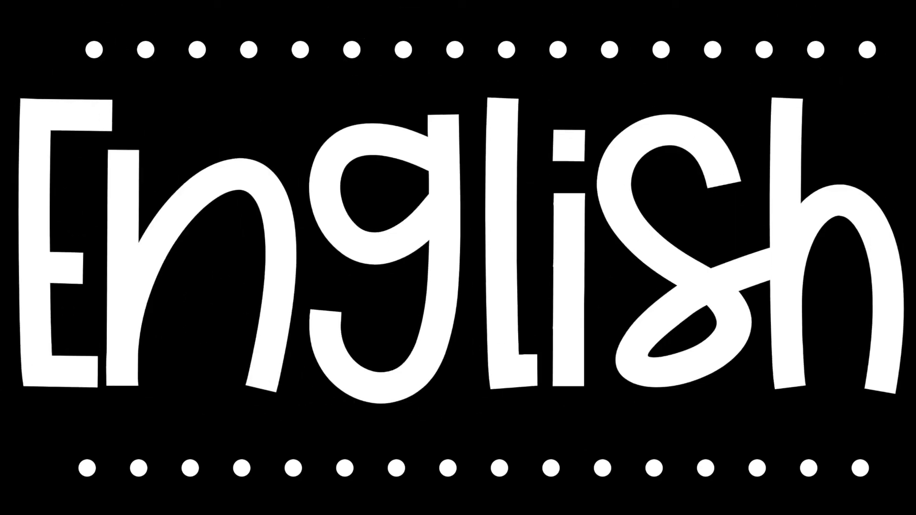
key(Escape)
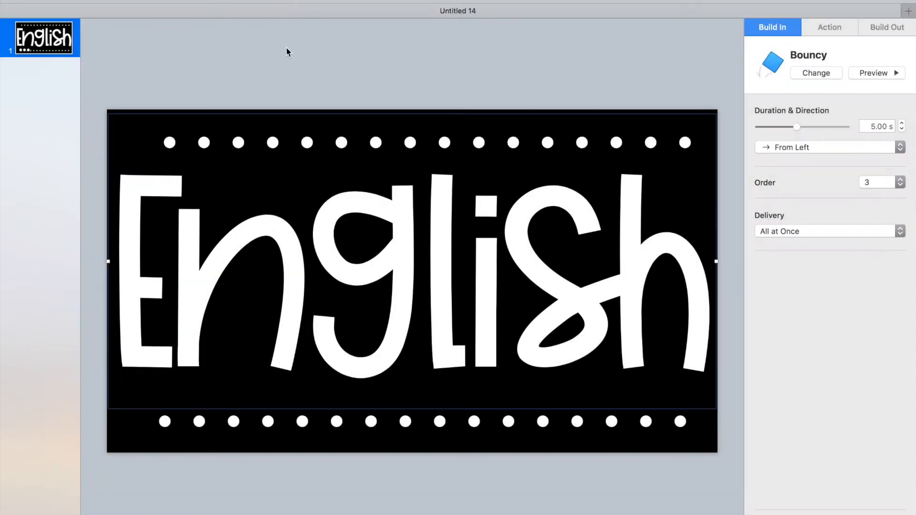
Step: Add a Scale Big build-out effect to the word "English" and set its duration to 3.00 s
click(881, 27)
click(848, 69)
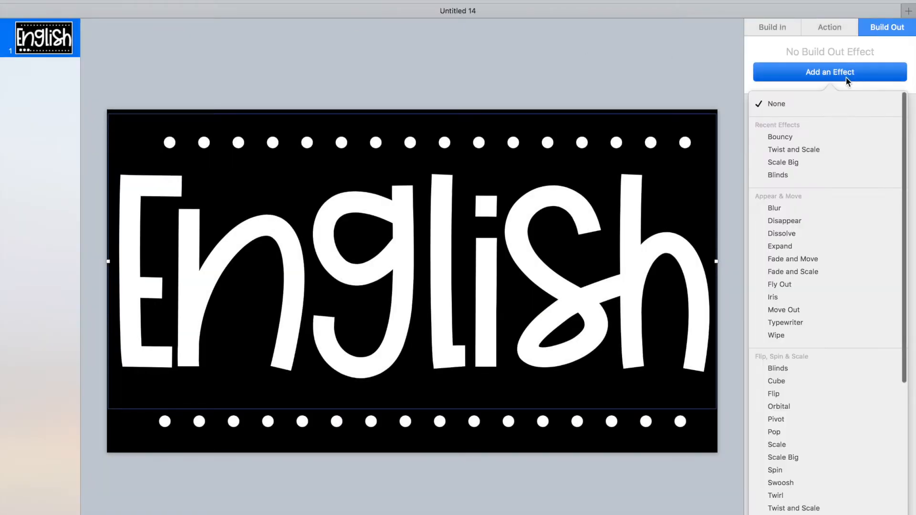
click(829, 162)
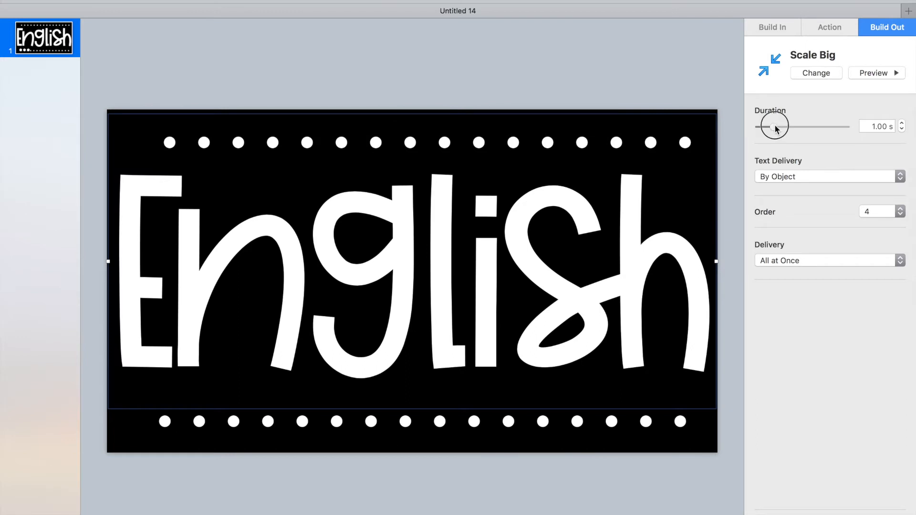
drag(776, 129, 789, 130)
Step: Set the Scale Big build to start After Build 3 with a 0.60 s delay
click(829, 514)
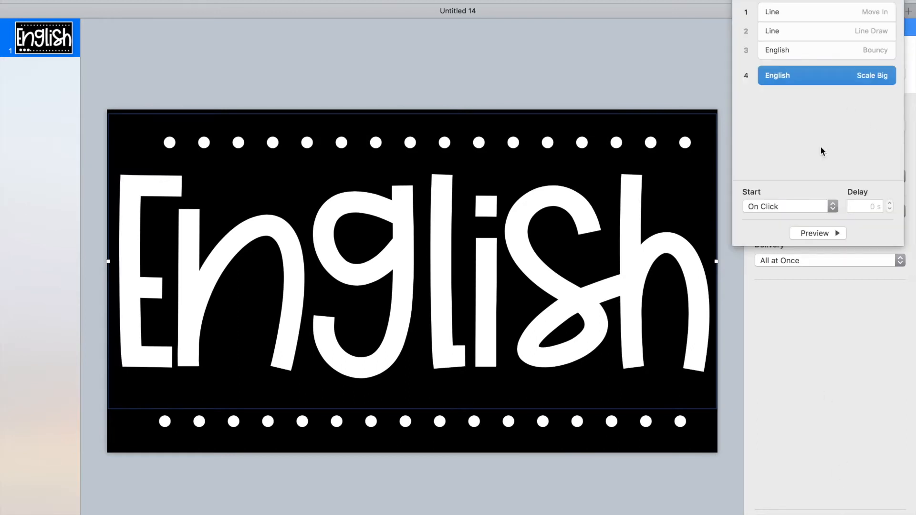
click(782, 206)
click(777, 216)
click(890, 203)
click(889, 203)
click(890, 203)
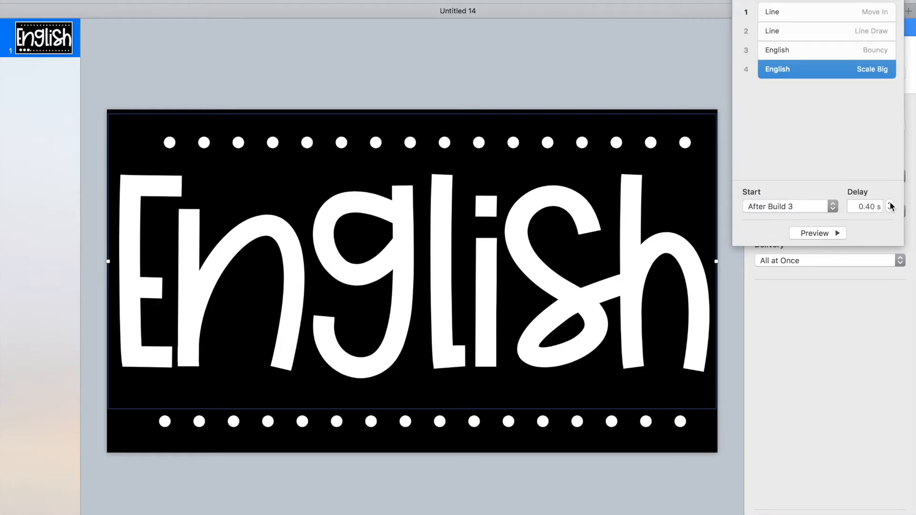
click(889, 204)
click(742, 1)
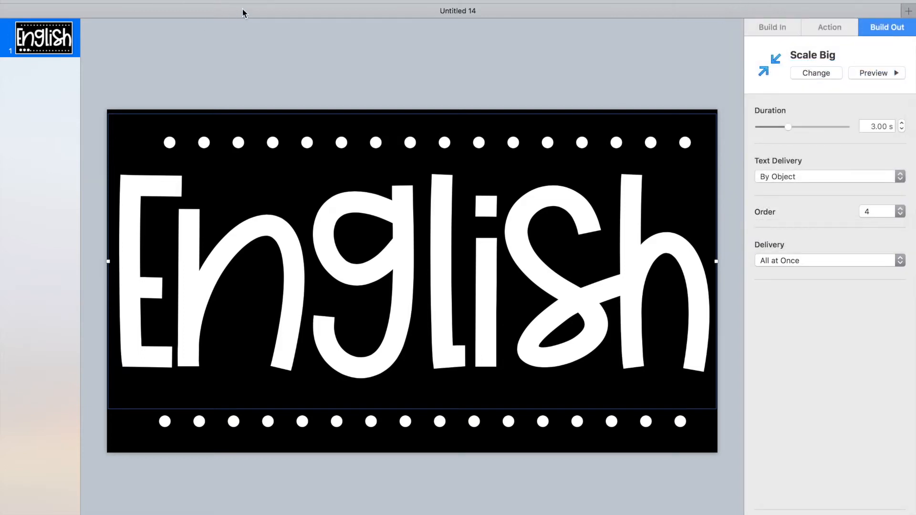
Step: Review the build order and play the slide with its build-out effect
click(828, 514)
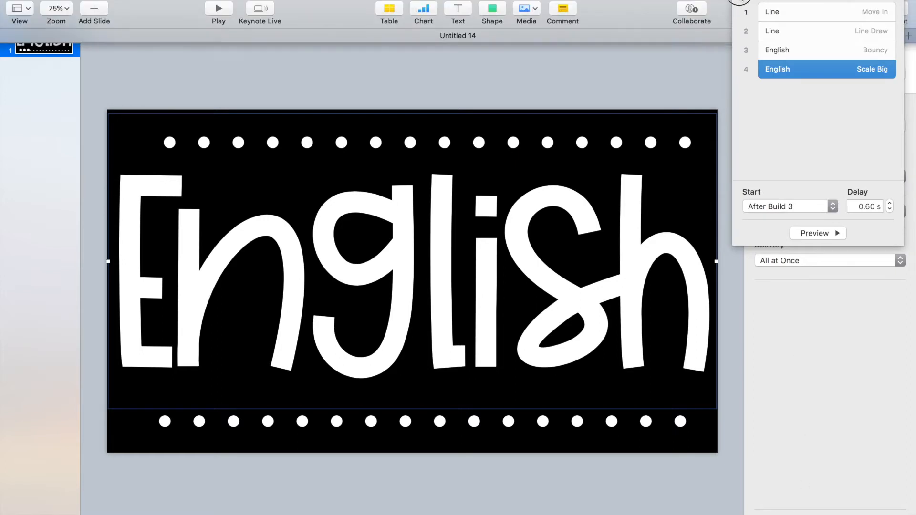
click(743, 2)
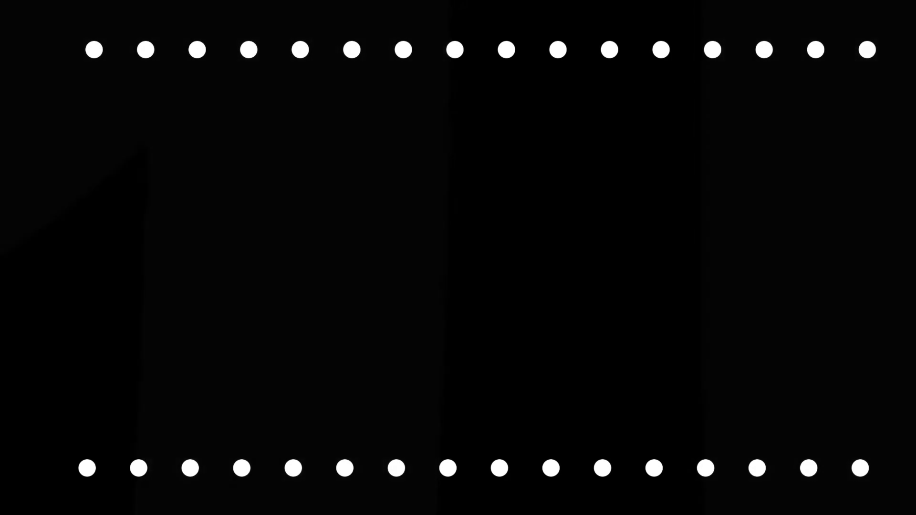
key(Escape)
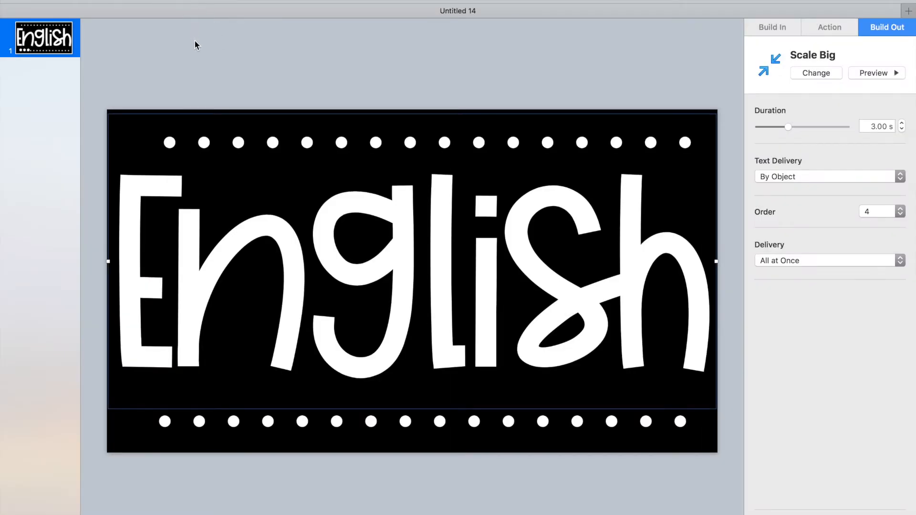
Step: Set up a movie export at 1080p resolution that goes to the next slide after 2 seconds
click(88, 1)
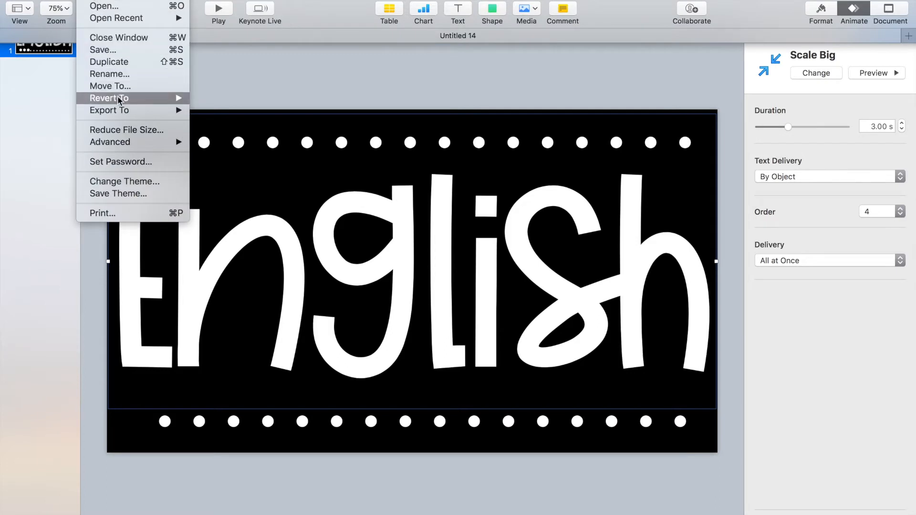
mouse_move(119, 110)
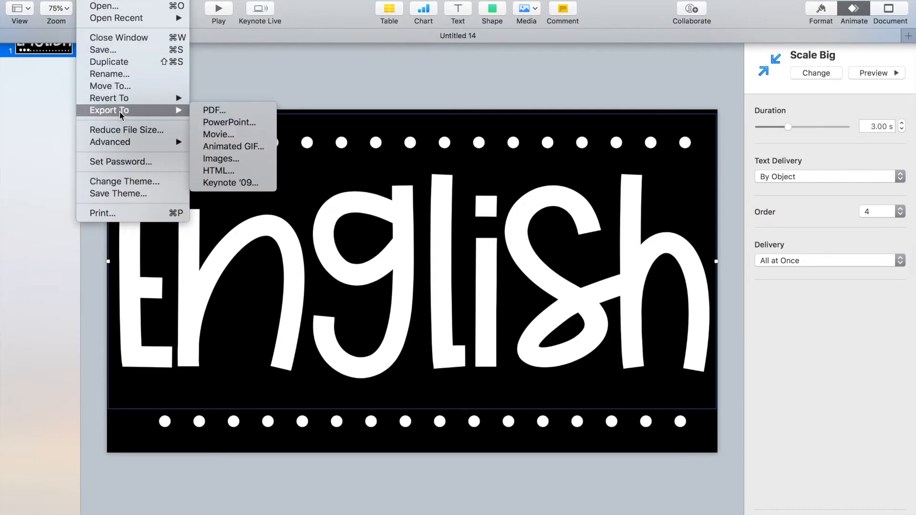
click(233, 135)
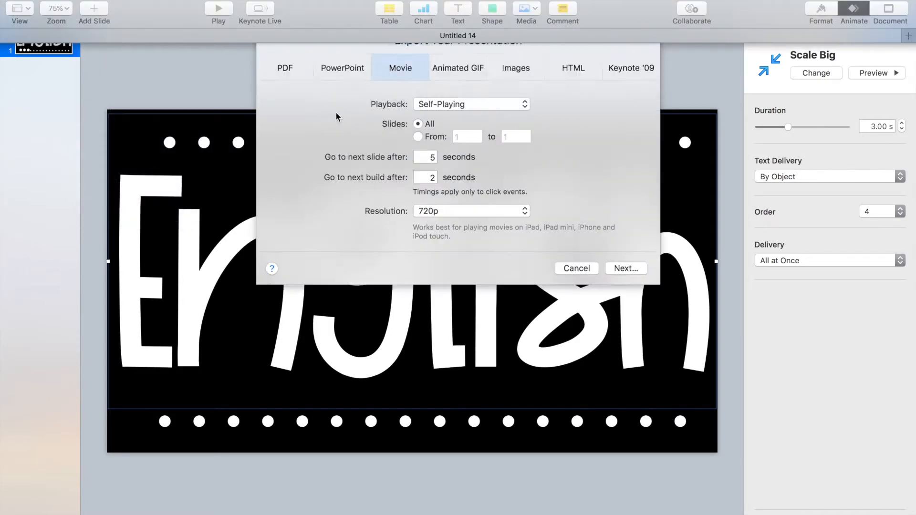
click(439, 221)
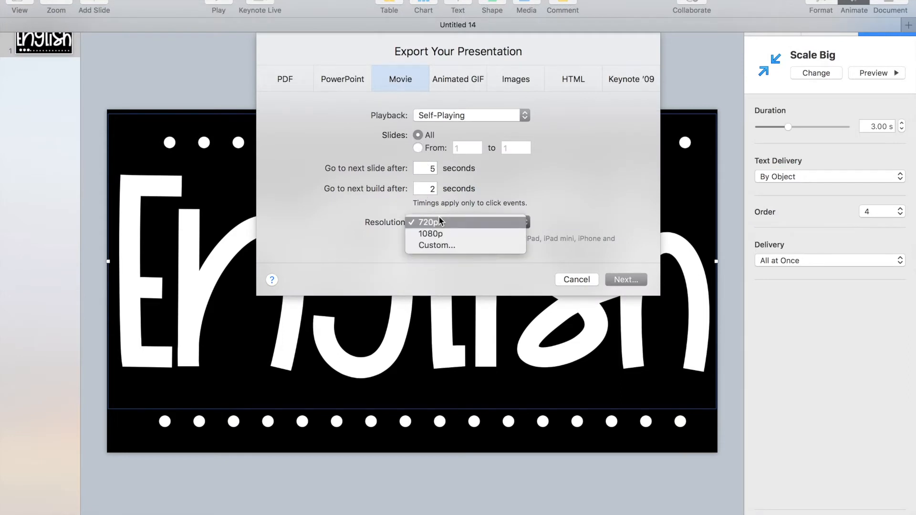
click(438, 234)
drag(440, 168, 413, 169)
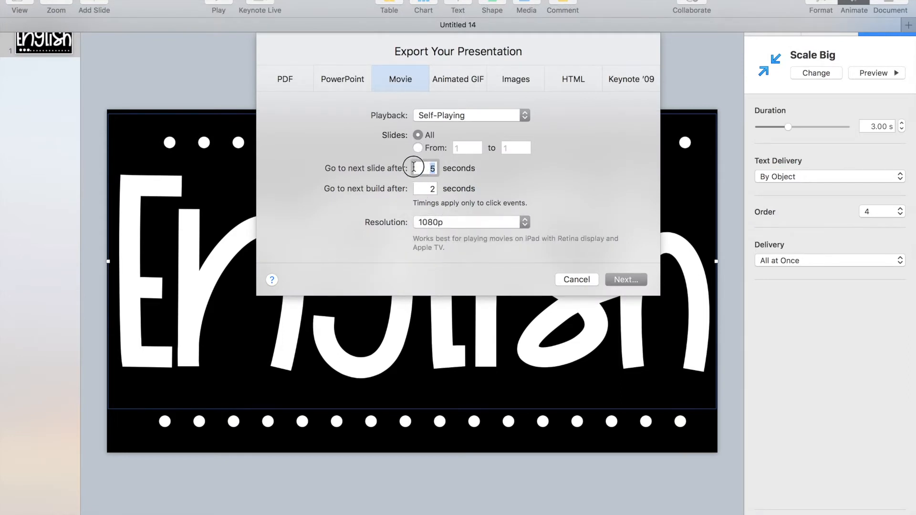
text(2)
Step: Name the movie "english Label" and export it to the iCloud Documents folder
click(624, 280)
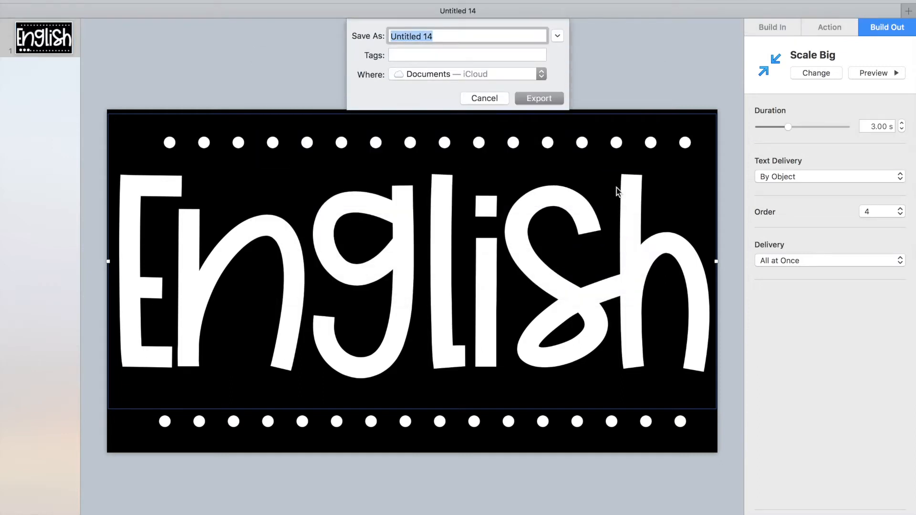
text(eng)
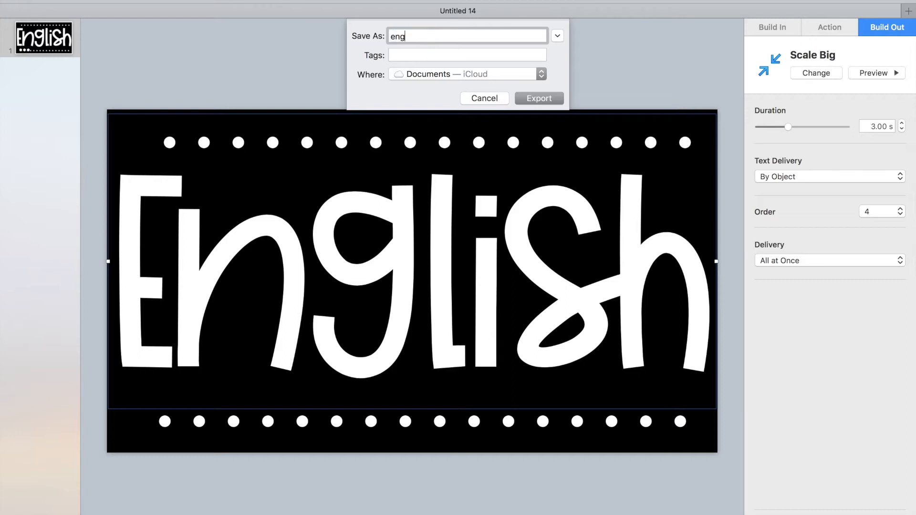
text(lish Label)
click(548, 100)
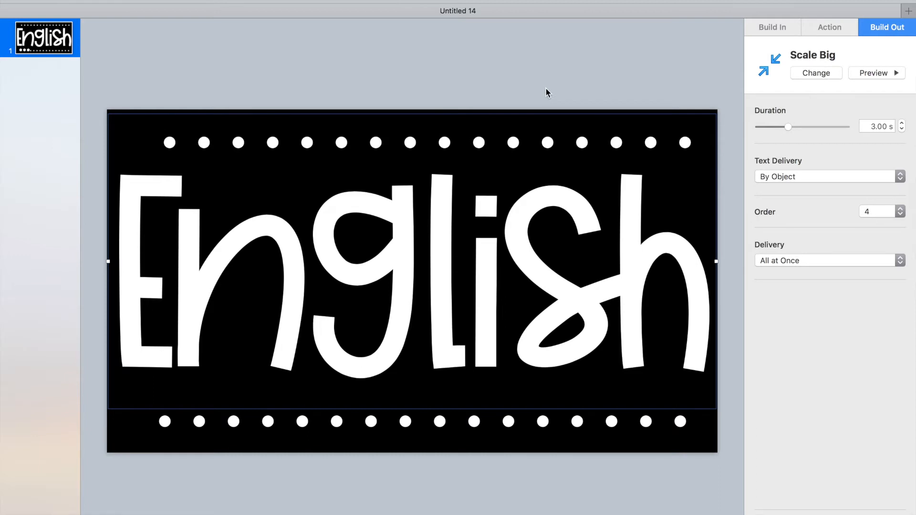
Step: Switch to Filmora and import the "English VID" video from the Desktop into the project media
mouse_move(545, 0)
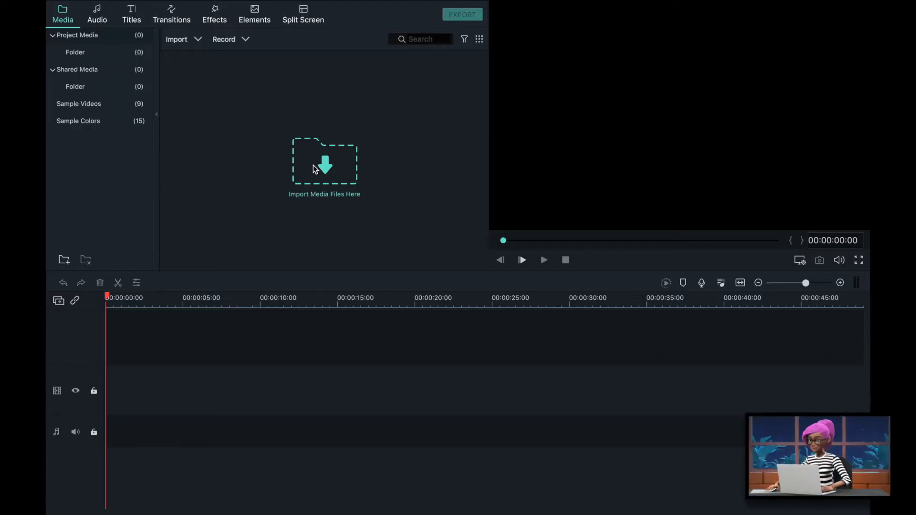
click(312, 165)
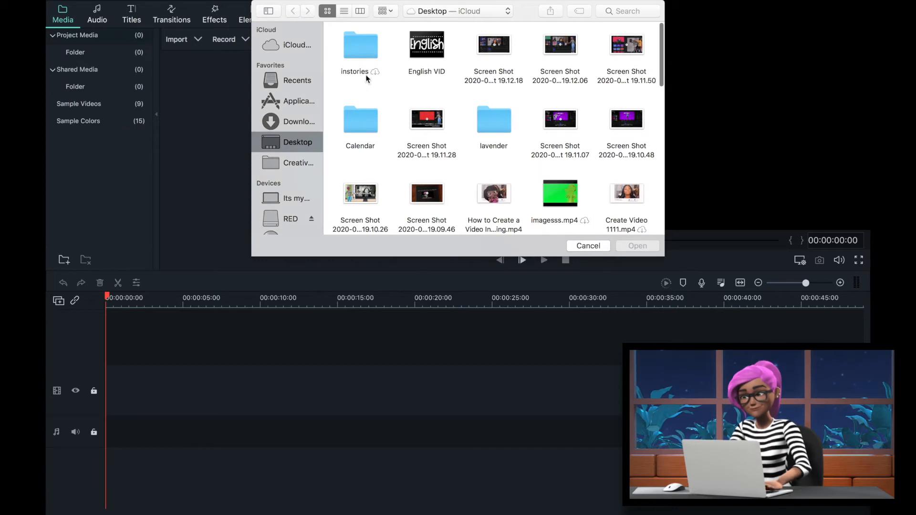
click(439, 40)
double_click(439, 40)
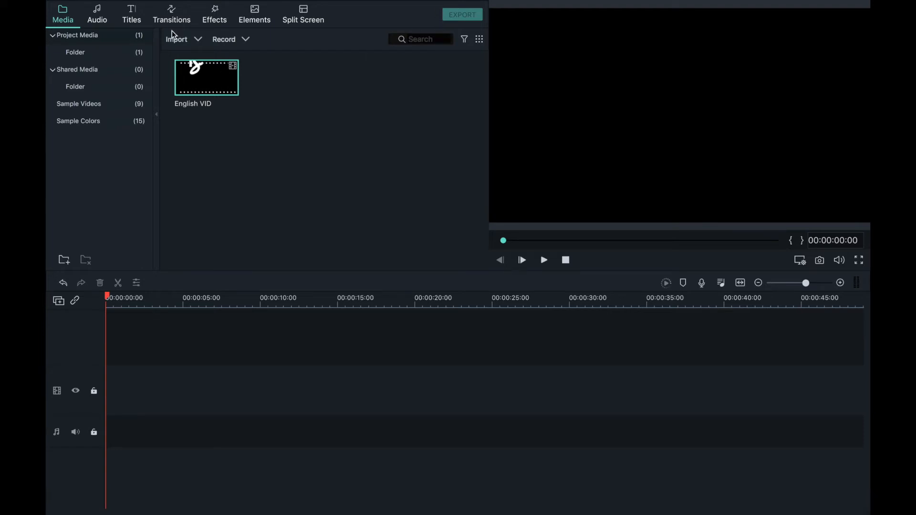
Step: Import the image IMG_0576.JPG from the Downloads folder into the project media
click(195, 44)
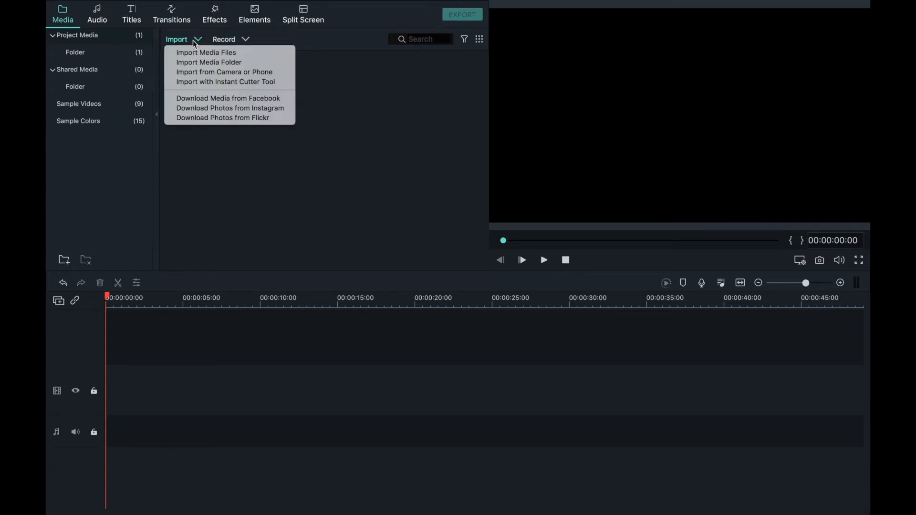
click(223, 52)
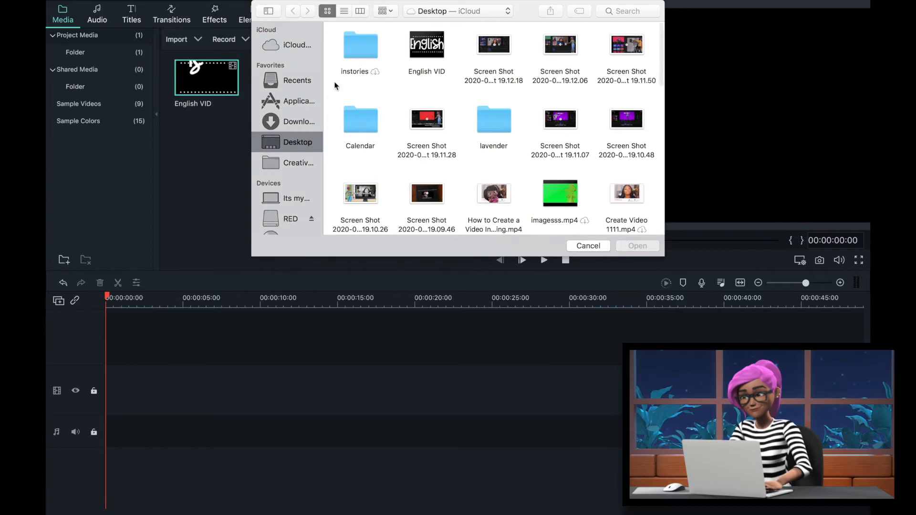
click(302, 122)
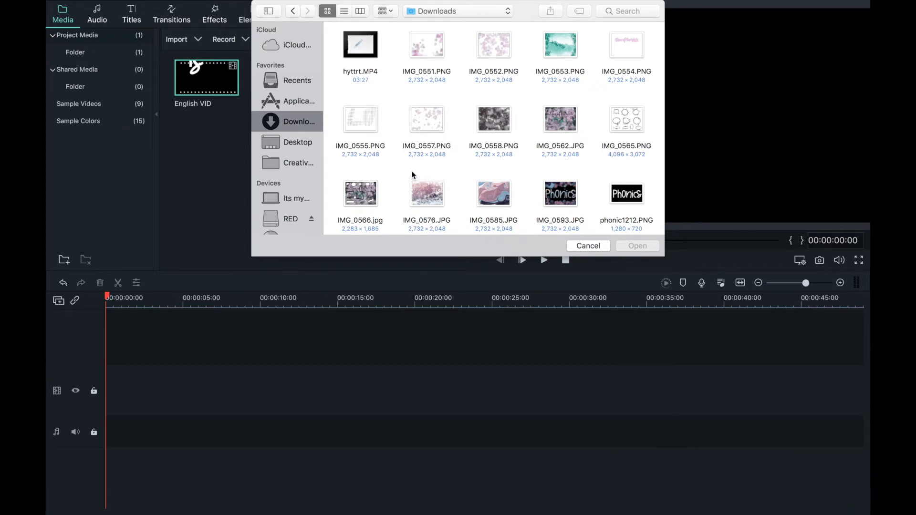
drag(405, 172, 462, 227)
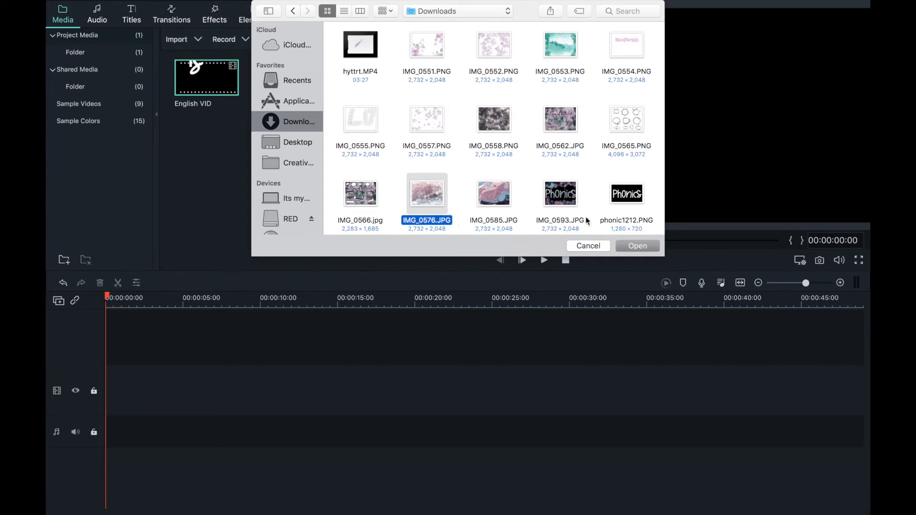
click(641, 247)
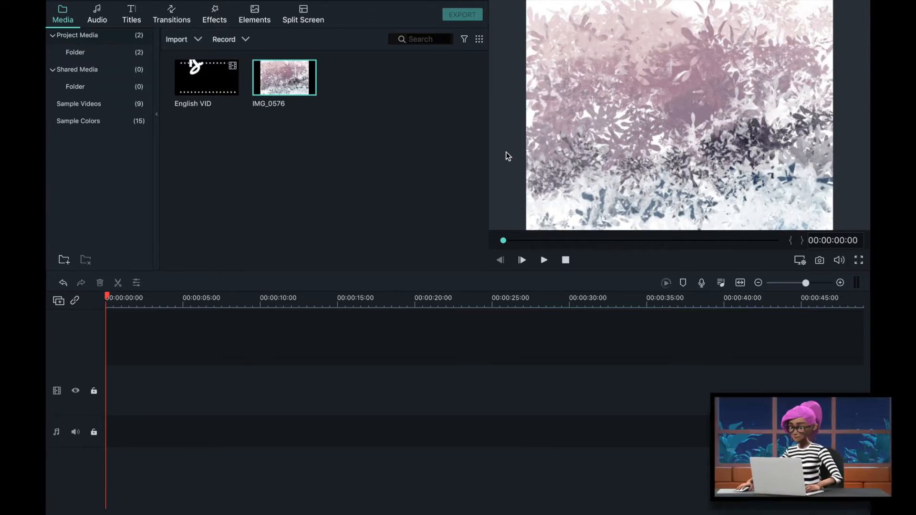
Step: Place IMG_0576 at the timeline start with English VID on the track above, and extend the image to the video's length
drag(284, 78, 107, 384)
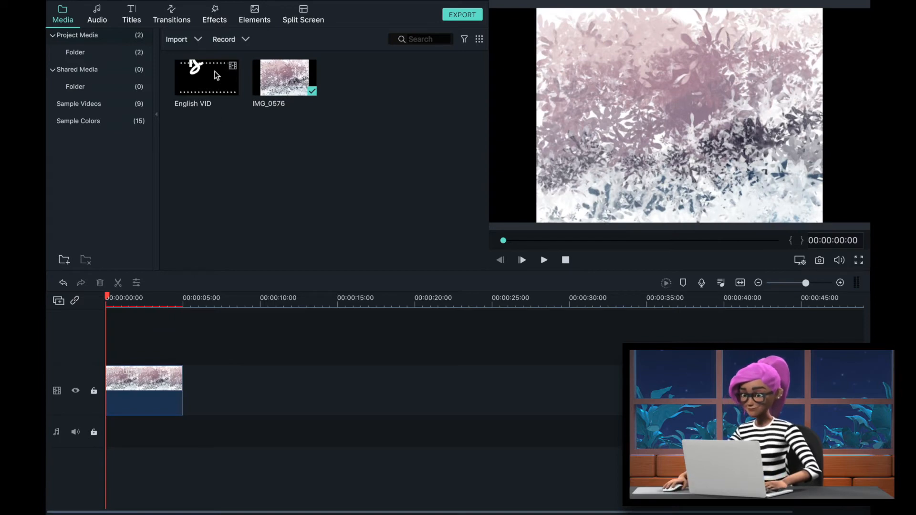
drag(216, 69, 106, 342)
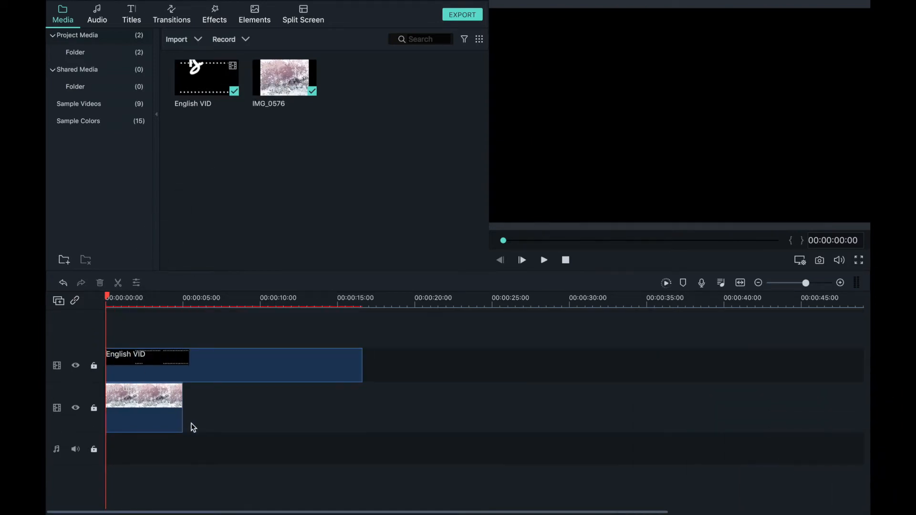
drag(183, 406, 369, 393)
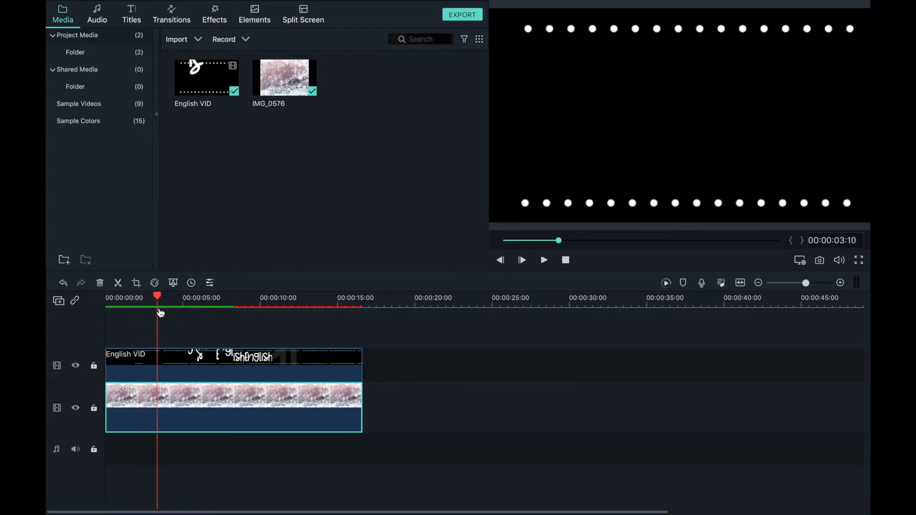
Step: Set the English VID clip's blending mode to Multiply and render the timeline preview from the start
double_click(244, 371)
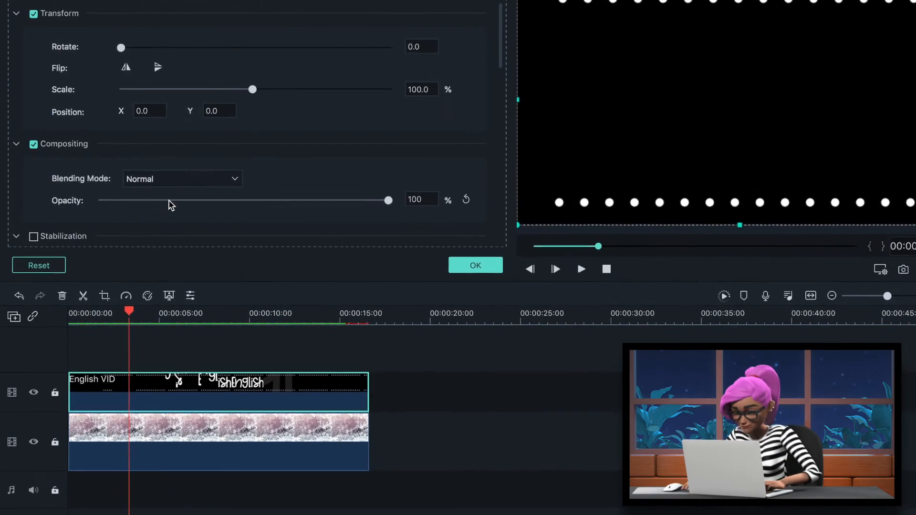
click(164, 182)
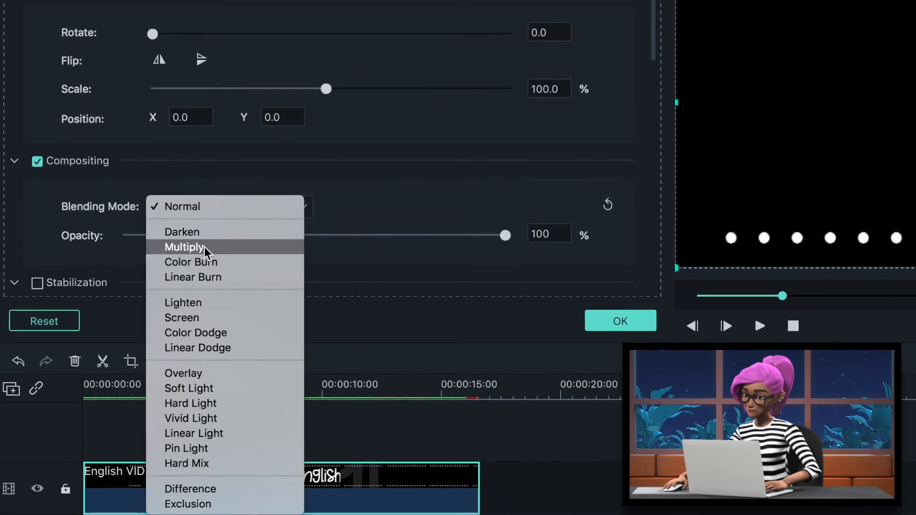
click(190, 235)
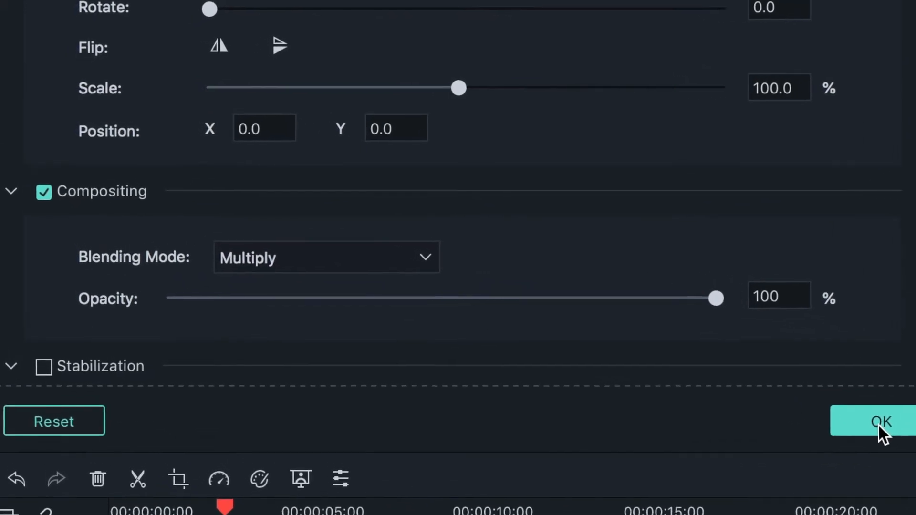
click(897, 432)
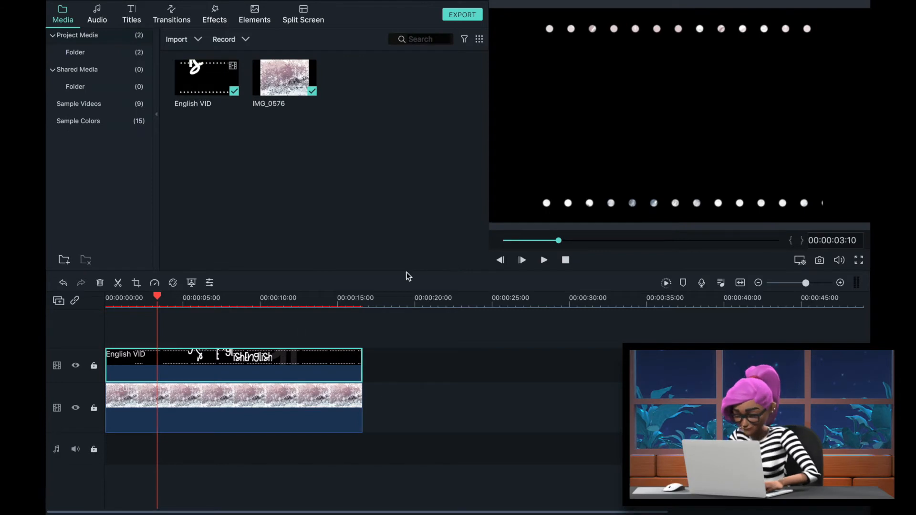
drag(160, 300, 106, 299)
click(666, 282)
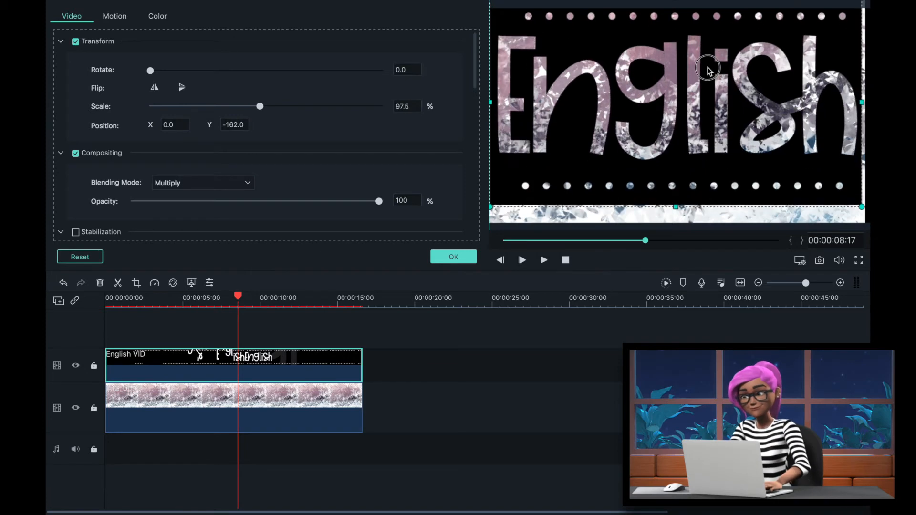
Step: Reposition and enlarge the English VID overlay to fill the frame, at about 101.3% scale and position X -10.3, Y 5.8
drag(708, 69, 703, 91)
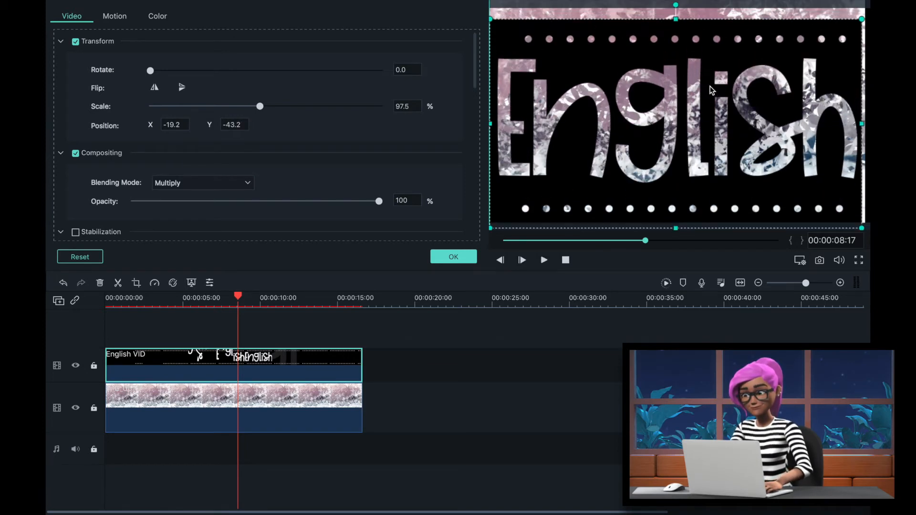
drag(491, 21, 485, 16)
drag(560, 36, 565, 33)
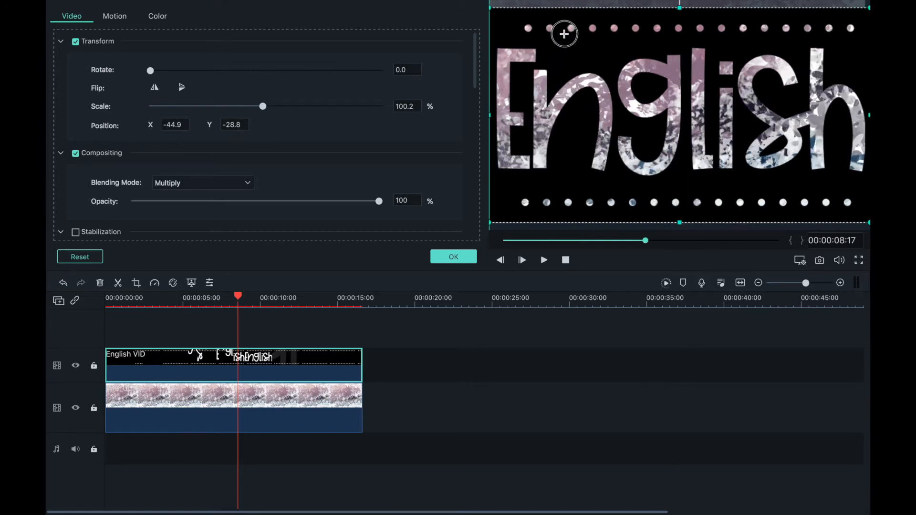
drag(564, 36, 562, 32)
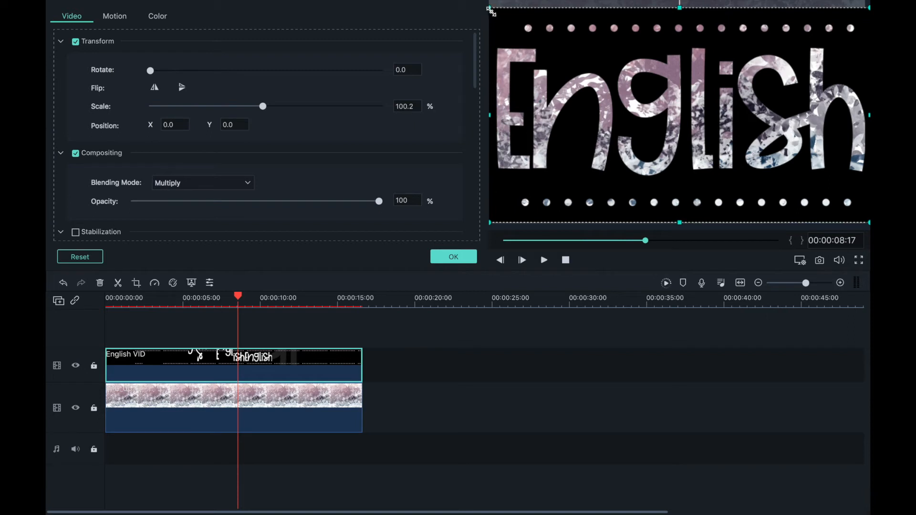
drag(490, 10, 486, 9)
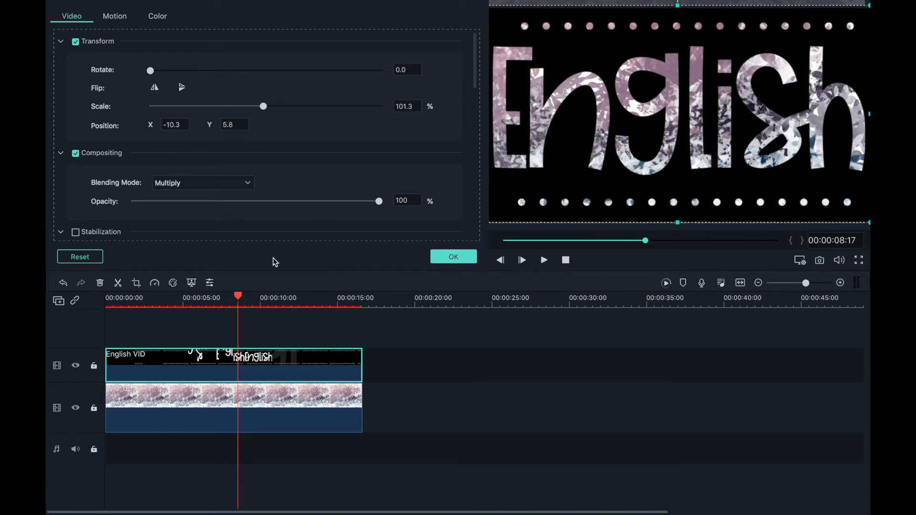
Step: Play the blended English title from the beginning of the timeline to check the textured lettering
drag(238, 298, 95, 320)
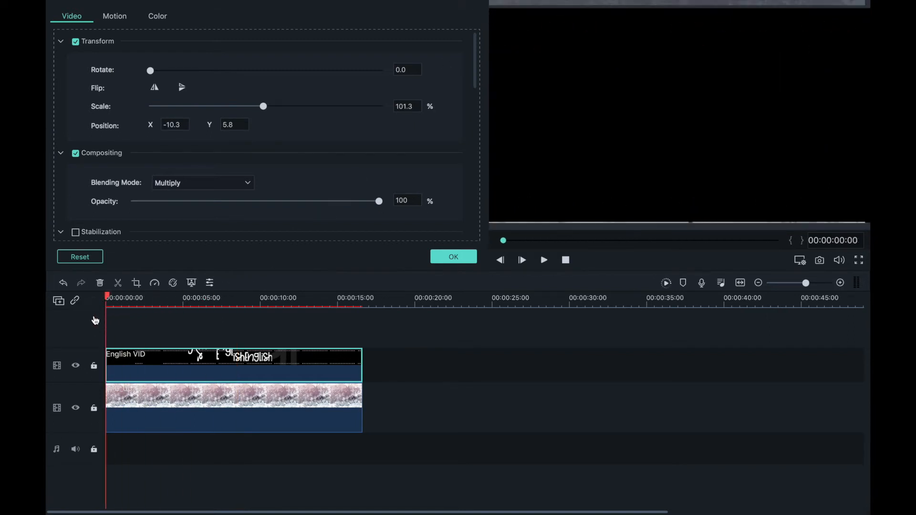
click(544, 261)
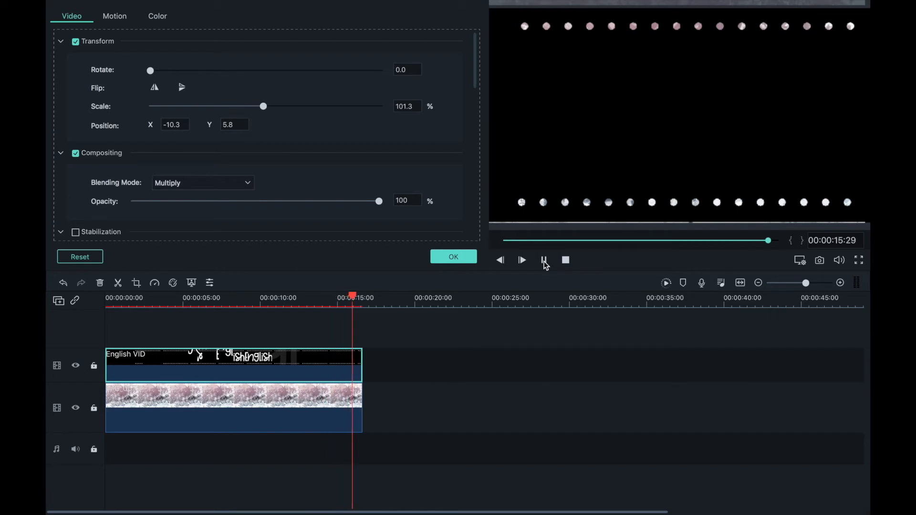
click(544, 261)
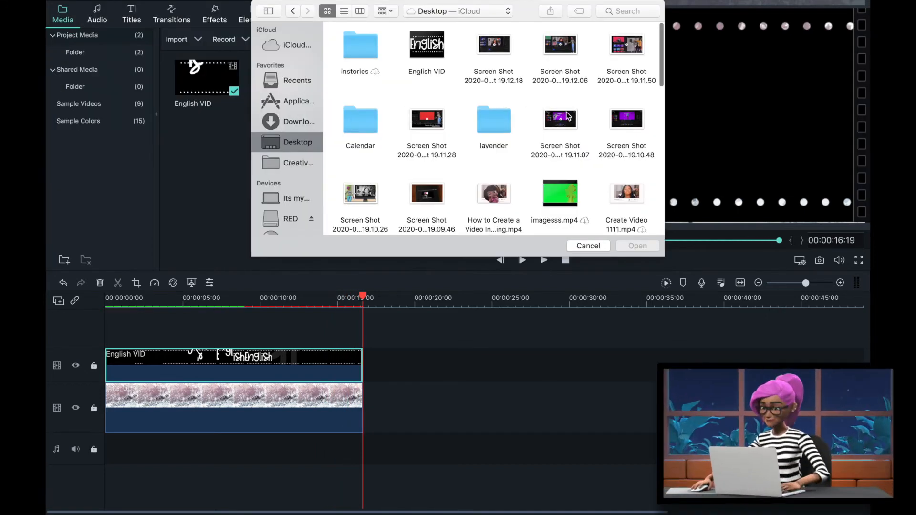
Step: Import the green screen video Hollylou.mp4 from the Desktop into the project media
click(642, 120)
key(Down)
key(Down)
key(Down)
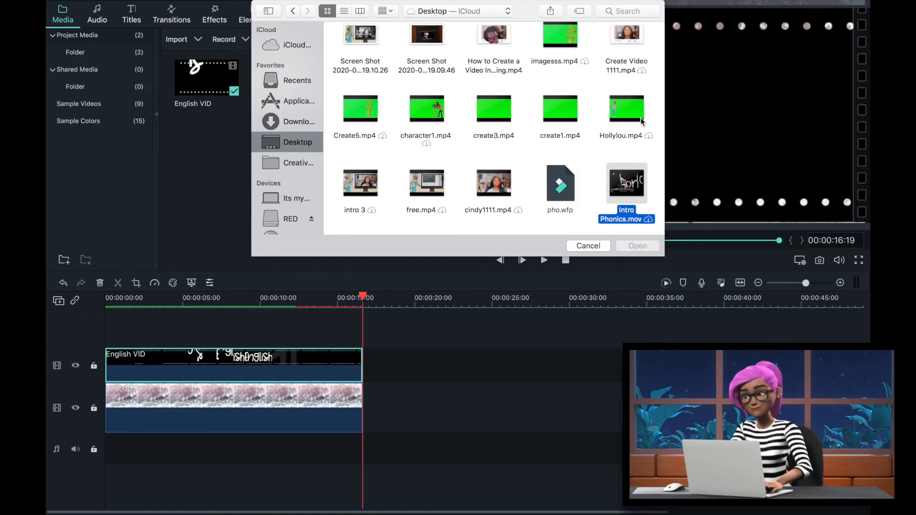
click(622, 116)
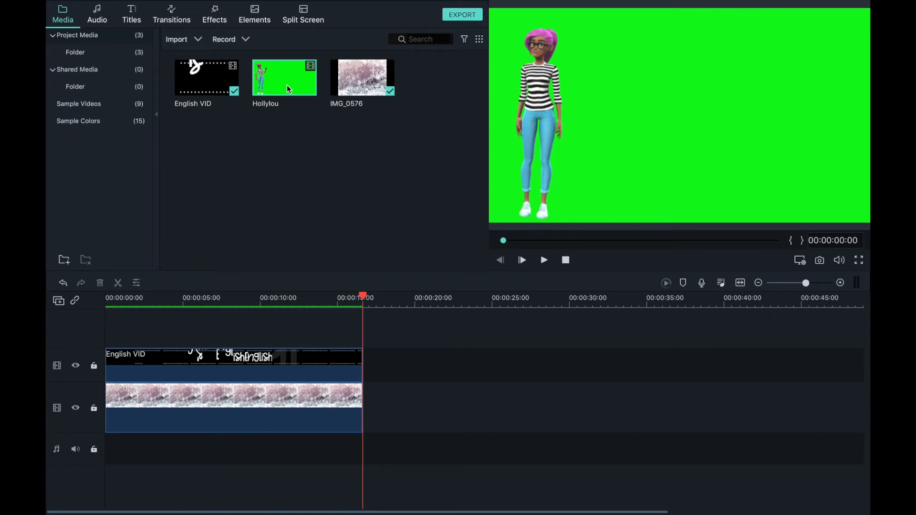
Step: Place the Hollylou clip at the start of a new track above English VID and trim its end to match the clips below
drag(287, 86, 110, 329)
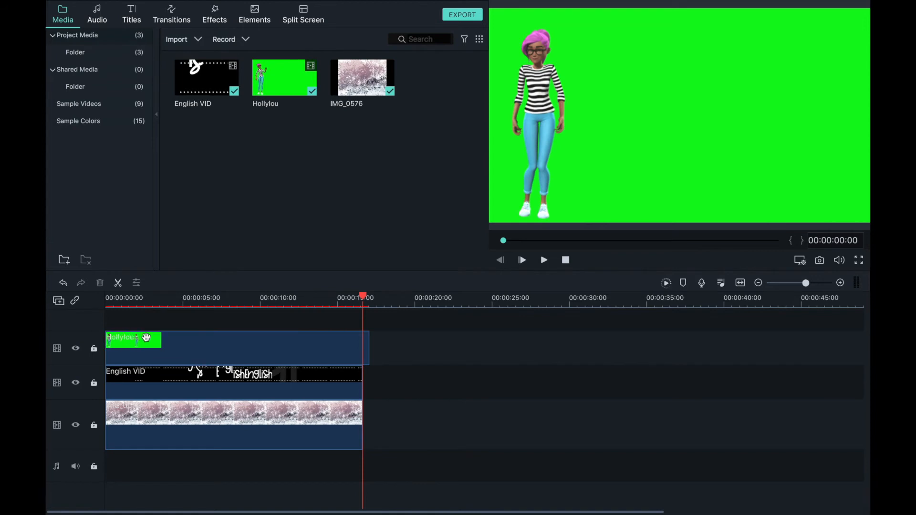
click(368, 348)
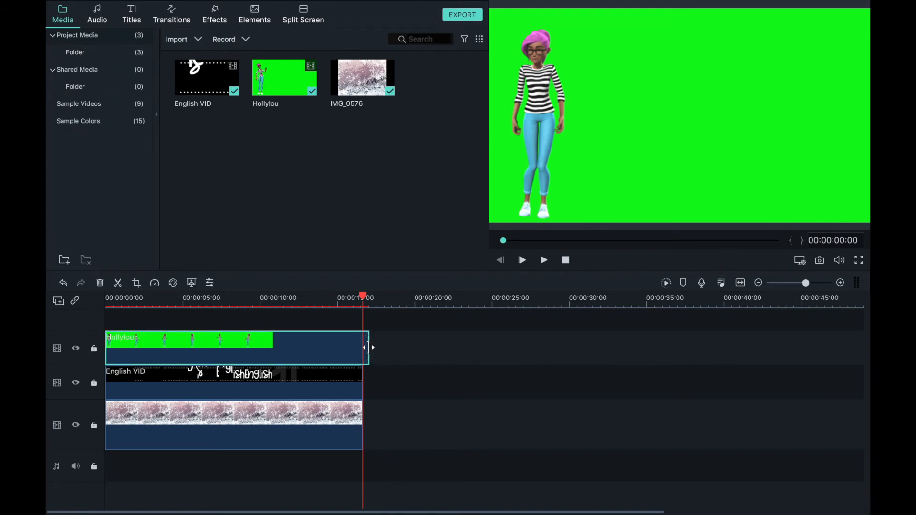
drag(368, 345, 358, 346)
click(311, 343)
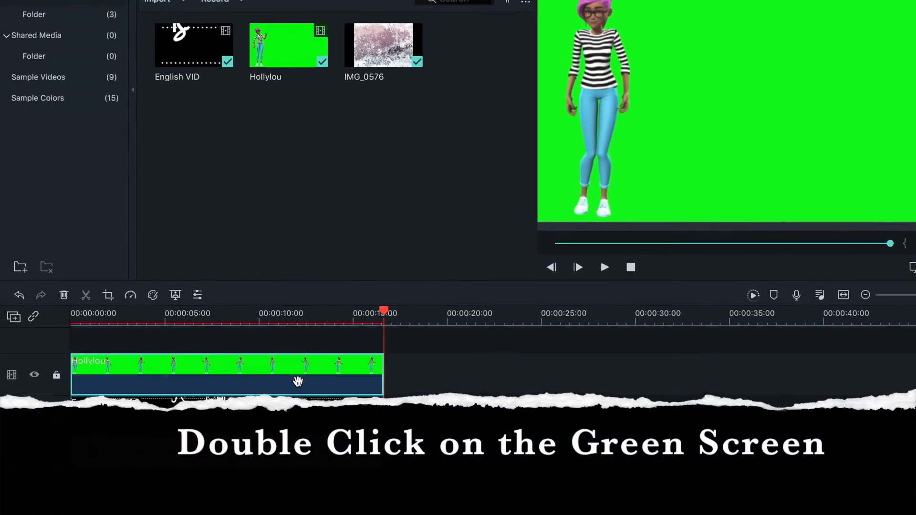
Step: Enable Chroma Key on the Hollylou clip to remove its green background, and apply the setting
double_click(303, 382)
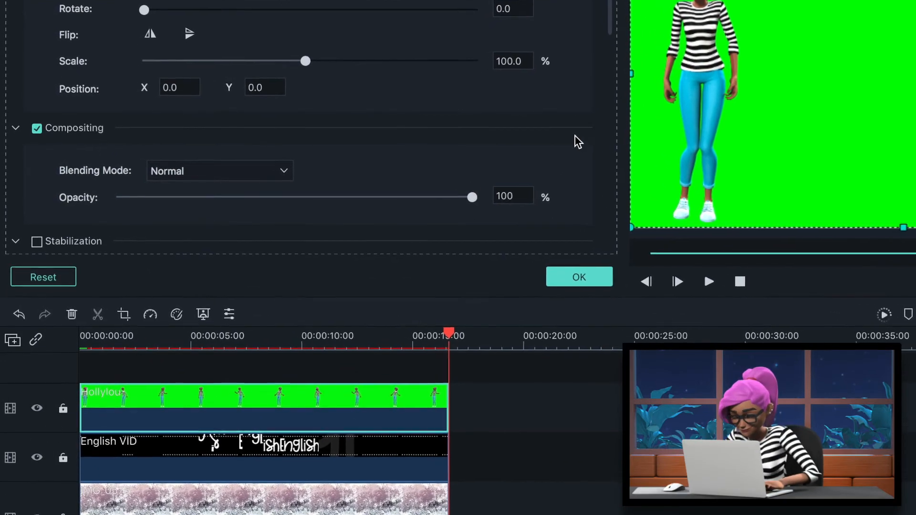
drag(619, 24, 740, 86)
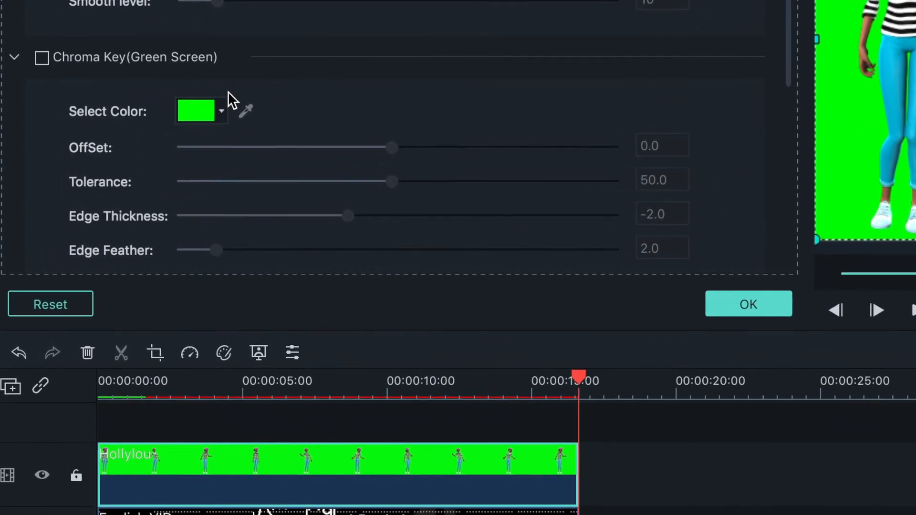
click(41, 55)
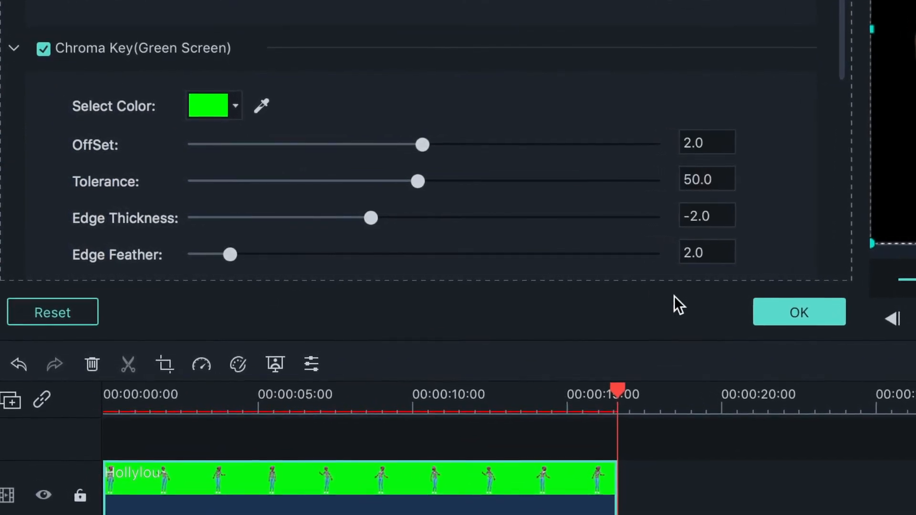
click(782, 312)
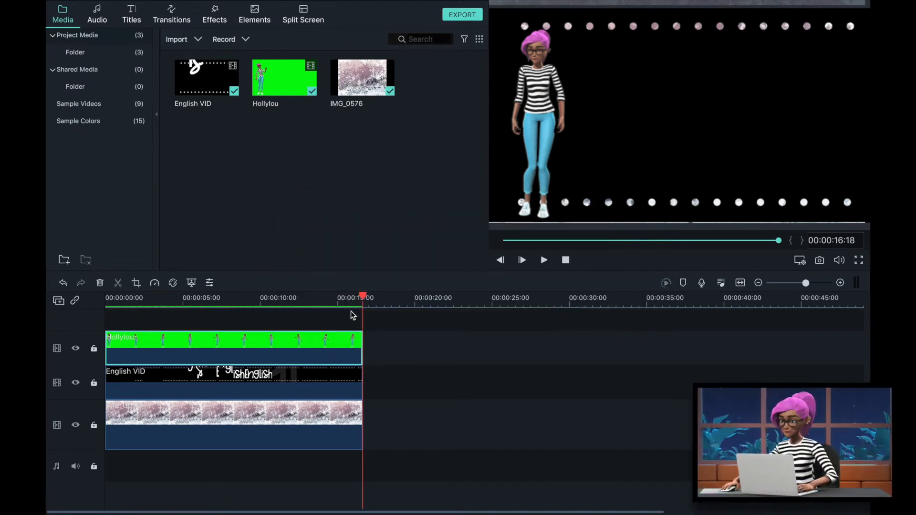
Step: Play the timeline from the beginning to review the character over the animated English title
click(361, 296)
drag(361, 296, 107, 298)
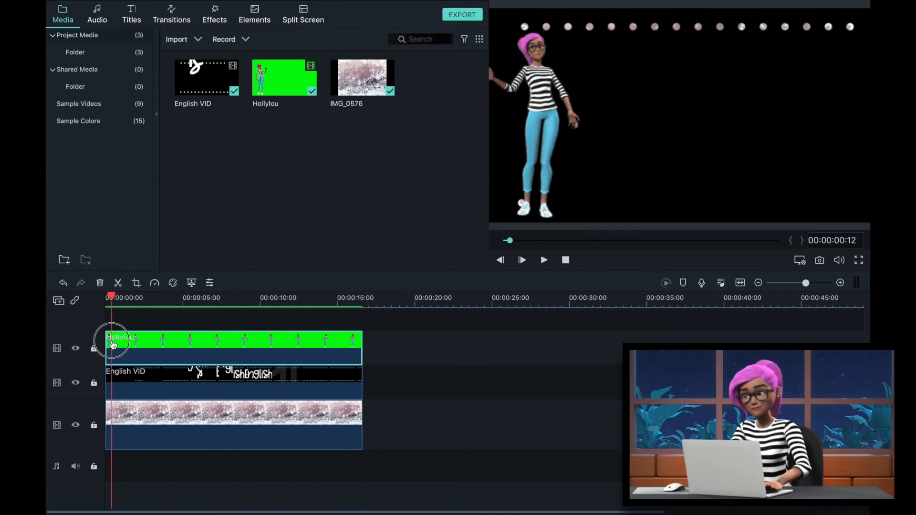
click(543, 260)
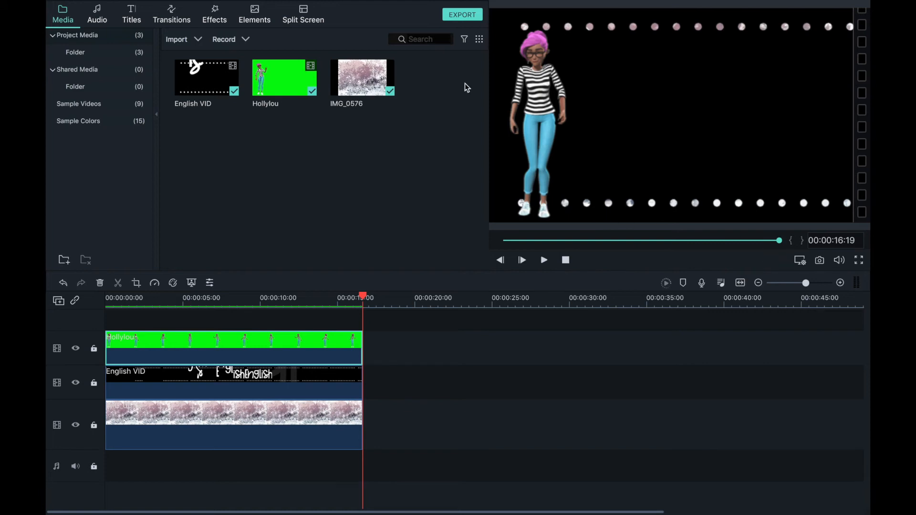
Step: Export the project as a 1920 x 1080 MOV named "English2" to the Desktop
click(464, 17)
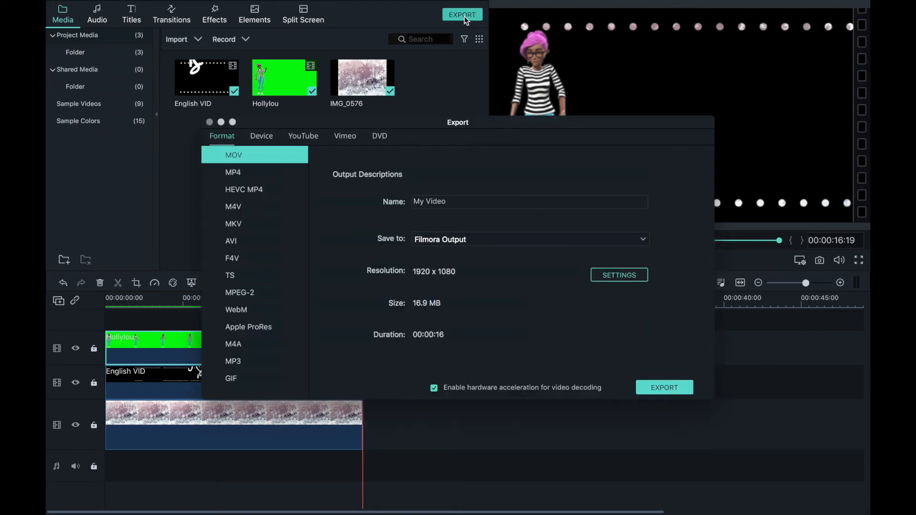
click(394, 204)
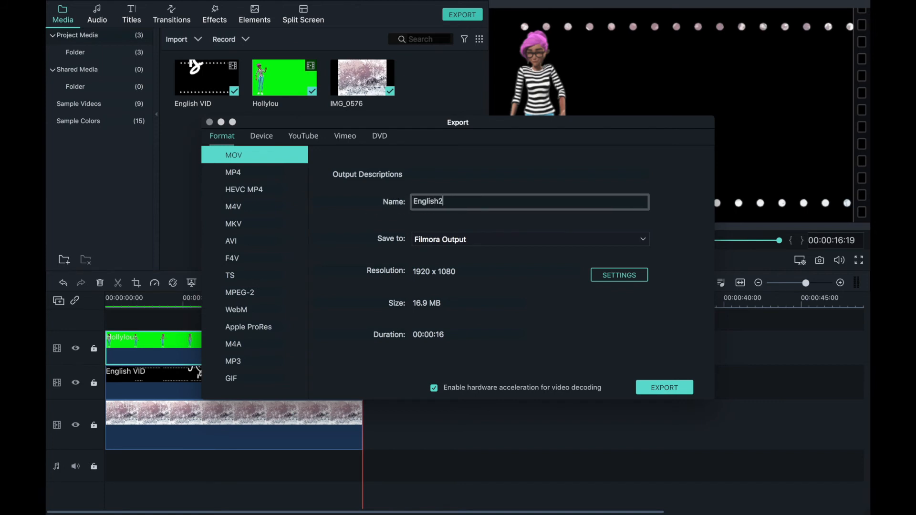
click(488, 245)
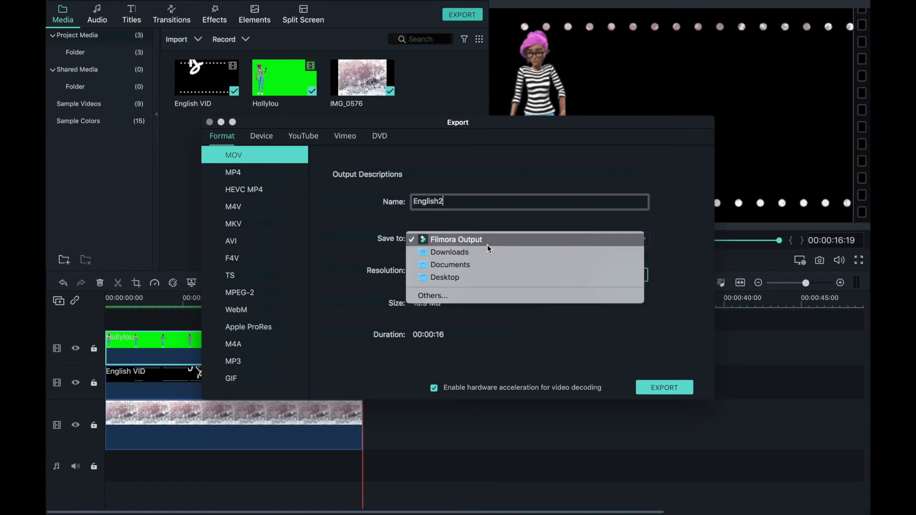
click(478, 277)
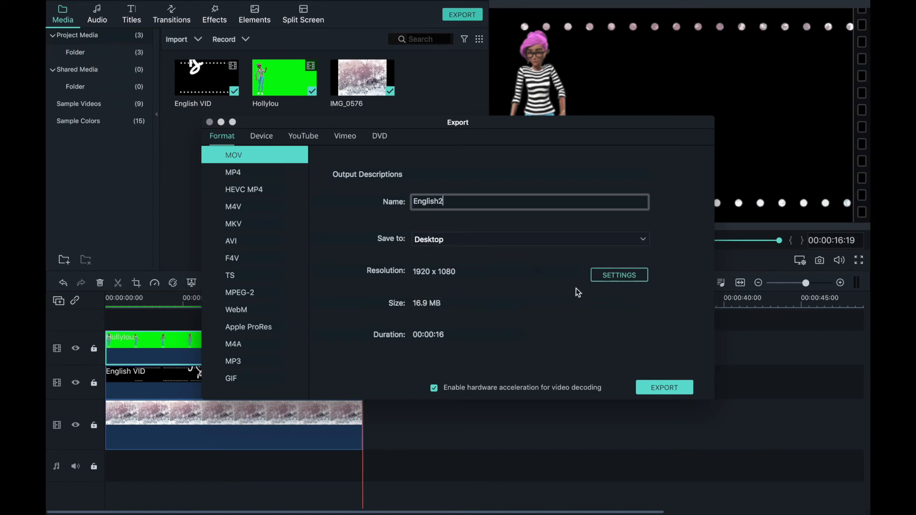
click(663, 388)
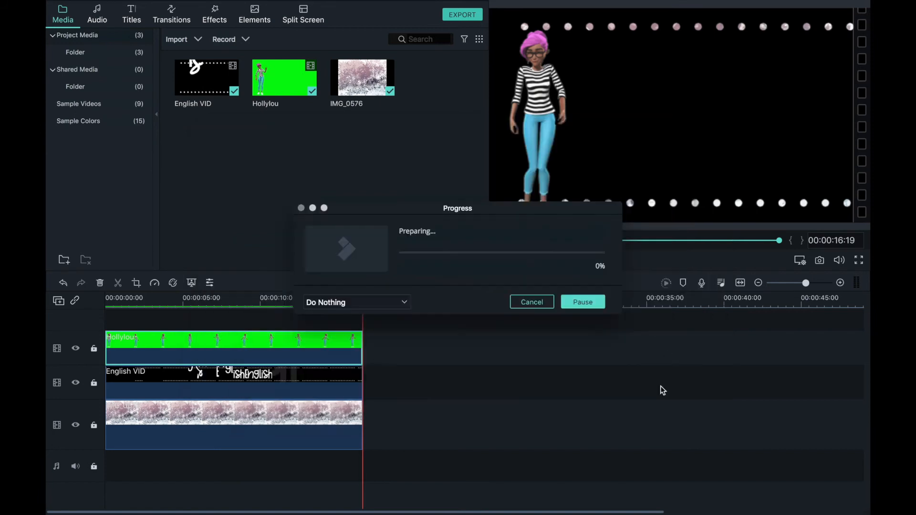